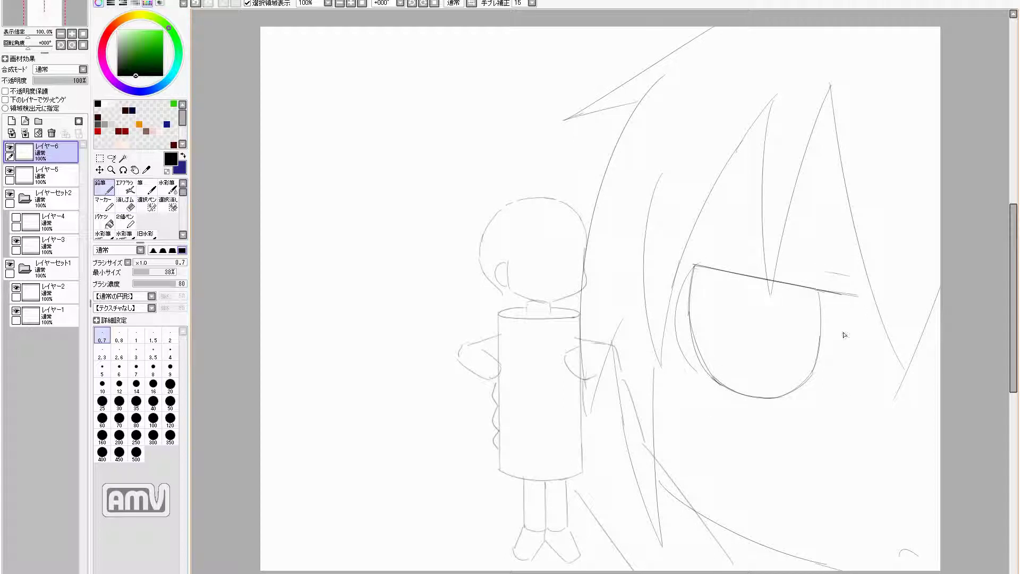
# Sketch the large face's long side hair strands on レイヤー5.
pyautogui.click(43, 176)
pyautogui.moveTo(622, 346); pyautogui.dragTo(606, 529)
pyautogui.moveTo(664, 368); pyautogui.dragTo(646, 568)
pyautogui.moveTo(744, 138)
pyautogui.mouseDown()
pyautogui.moveTo(677, 390)
pyautogui.moveTo(659, 569)
pyautogui.mouseUp()
pyautogui.press('h')
pyautogui.press('h')
# Group the large face's sketch layers in a layer set and sketch the small figure's outer hair on a new layer.
pyautogui.click(38, 121)
pyautogui.click(12, 121)
pyautogui.press('h')
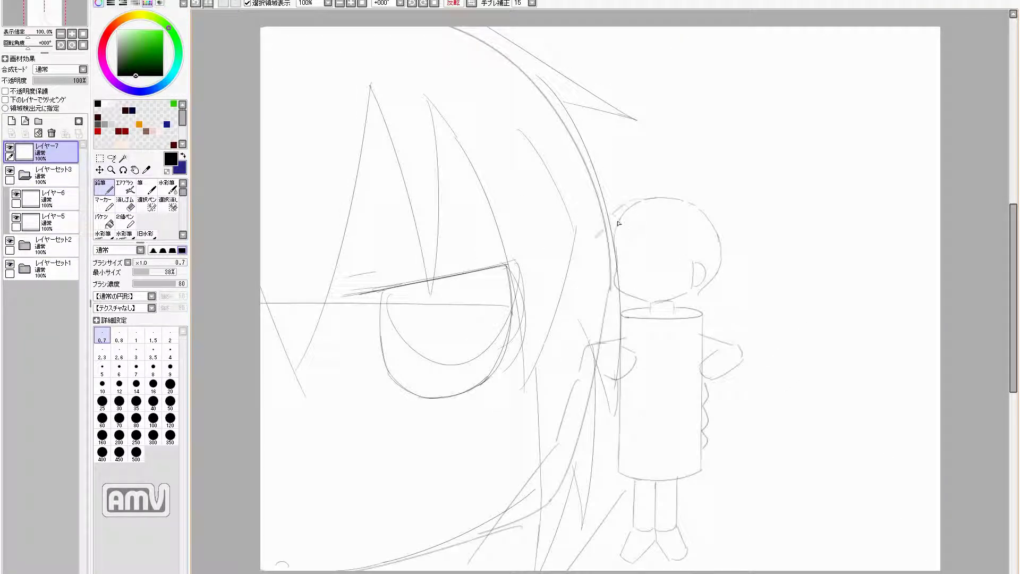
pyautogui.moveTo(616, 223); pyautogui.dragTo(603, 279)
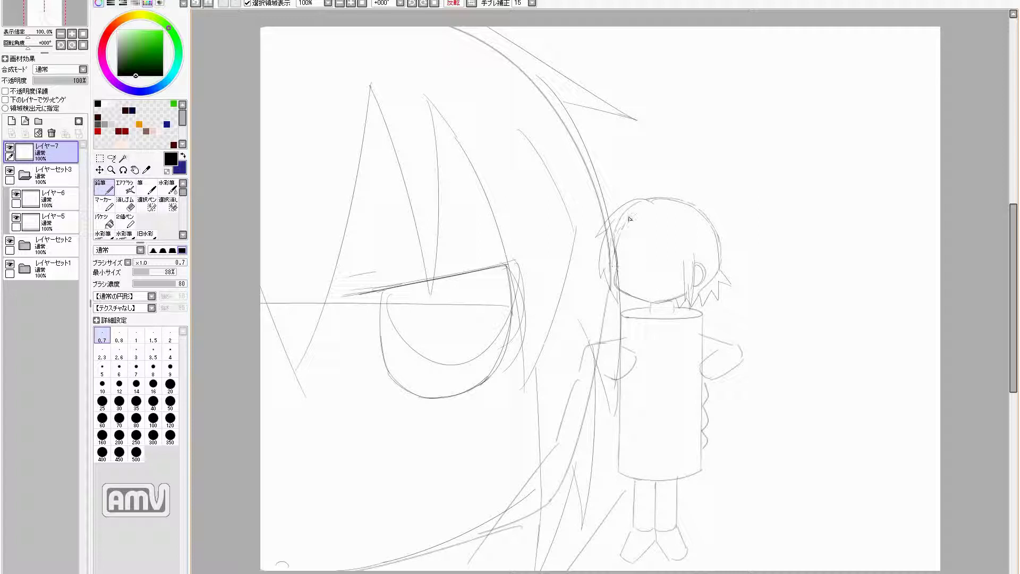
# Sketch the small figure's pointed bangs, oval eyes and small open mouth.
pyautogui.moveTo(631, 268); pyautogui.dragTo(642, 213)
pyautogui.moveTo(627, 254); pyautogui.dragTo(626, 274)
pyautogui.hotkey('ctrl', 'z')
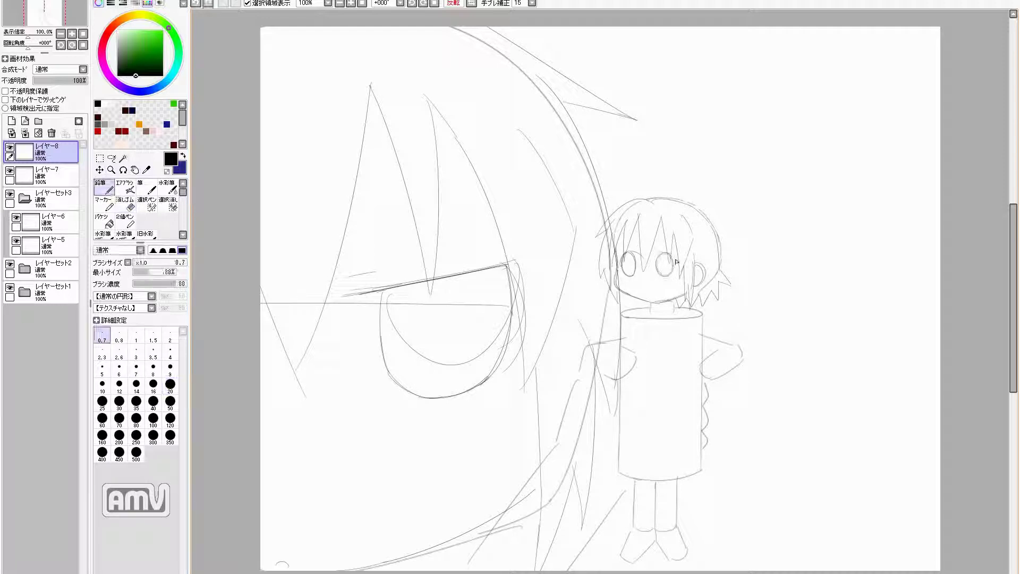
pyautogui.hotkey('ctrl', 'z')
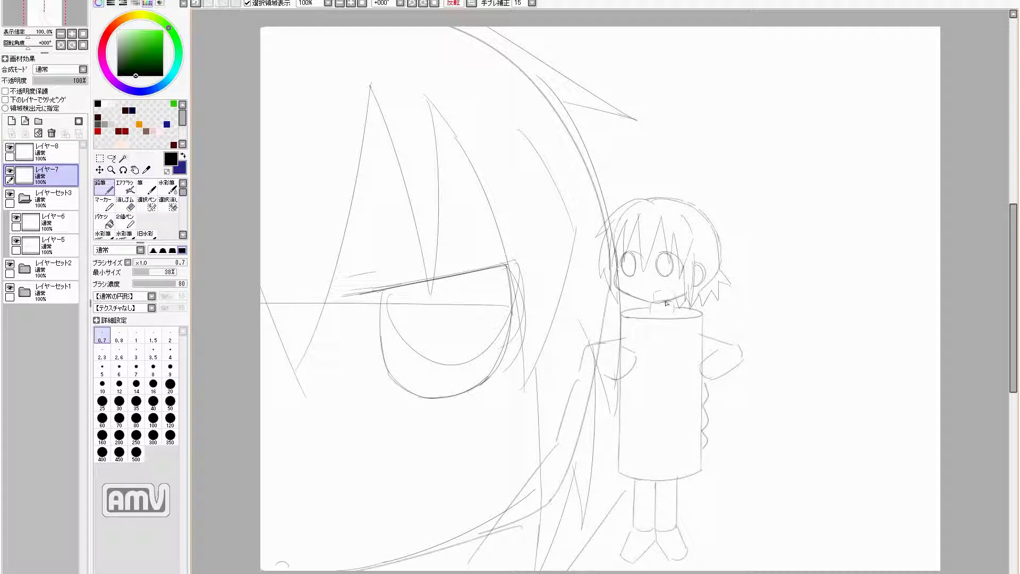
pyautogui.moveTo(661, 290); pyautogui.dragTo(664, 297)
pyautogui.press('h')
# Organise the figure's head layers in layer sets and redraw its cylinder body, legs and shoes on レイヤー9.
pyautogui.hotkey('ctrl', 'g')
pyautogui.hotkey('ctrl', 'g')
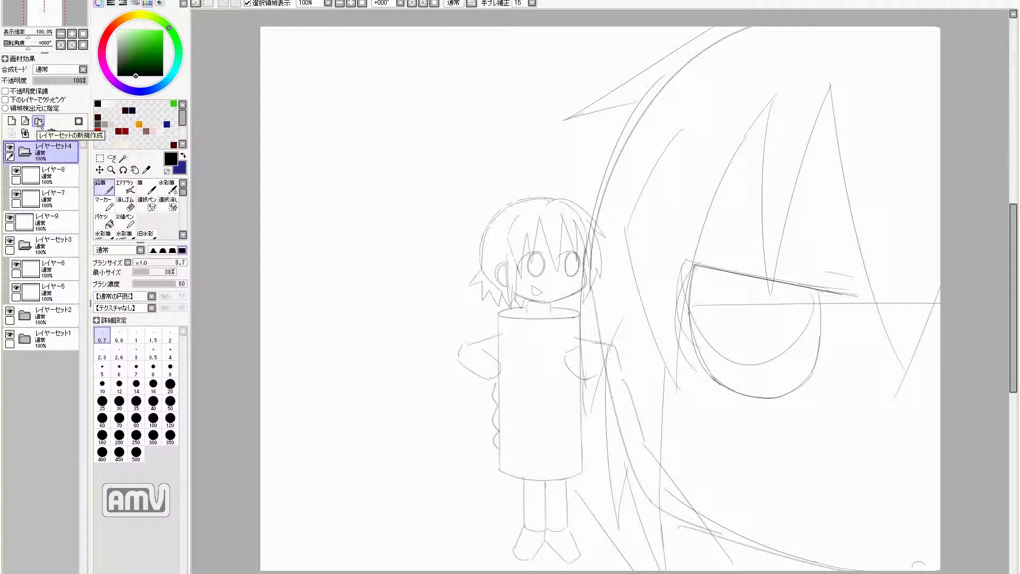
pyautogui.hotkey('ctrl', 'shift', 'n')
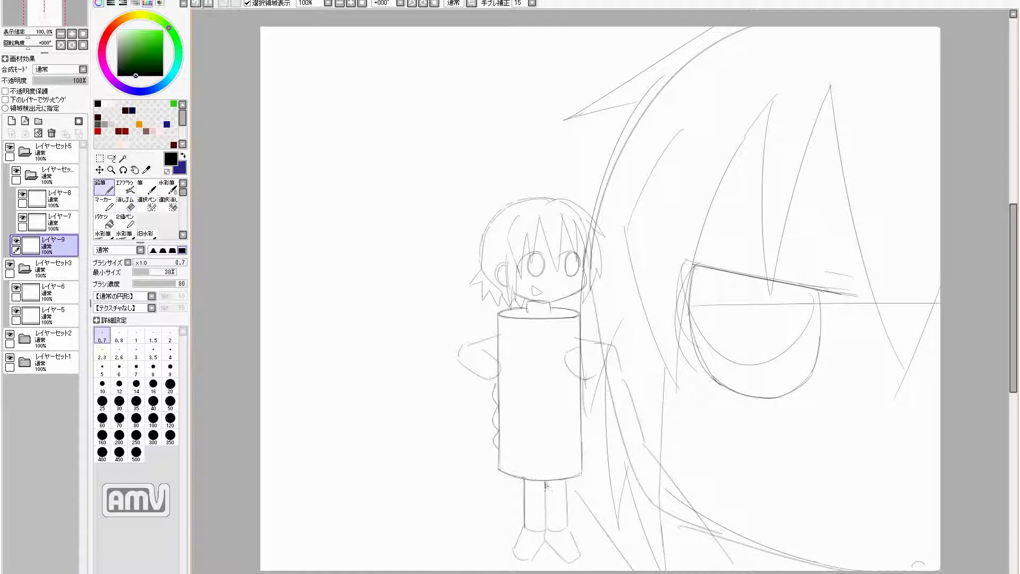
pyautogui.moveTo(528, 562); pyautogui.dragTo(542, 547)
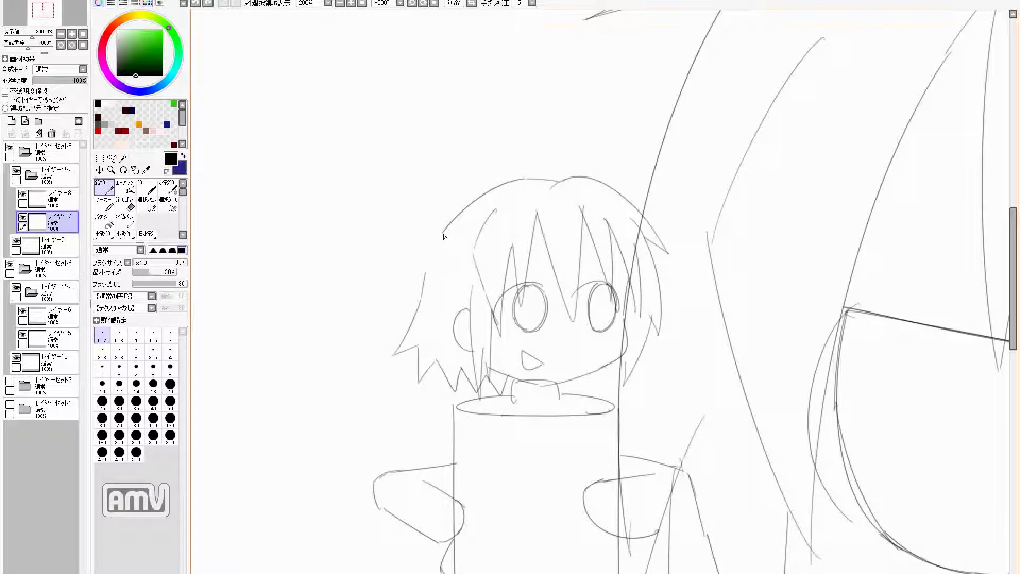
# Touch up the small figure's chin line and redraw its mouth smaller on レイヤー7.
pyautogui.press('h')
pyautogui.press('e')
pyautogui.press('n')
pyautogui.moveTo(676, 387); pyautogui.dragTo(689, 391)
pyautogui.press('e')
pyautogui.moveTo(659, 356); pyautogui.dragTo(683, 369)
pyautogui.press('n')
pyautogui.moveTo(664, 361); pyautogui.dragTo(686, 367)
pyautogui.press('h')
pyautogui.hotkey('ctrl', '0')
# Clean up the small figure's face and hair outline by erasing stray lines and redrawing them.
pyautogui.press('e')
pyautogui.press('n')
pyautogui.press('e')
pyautogui.press('n')
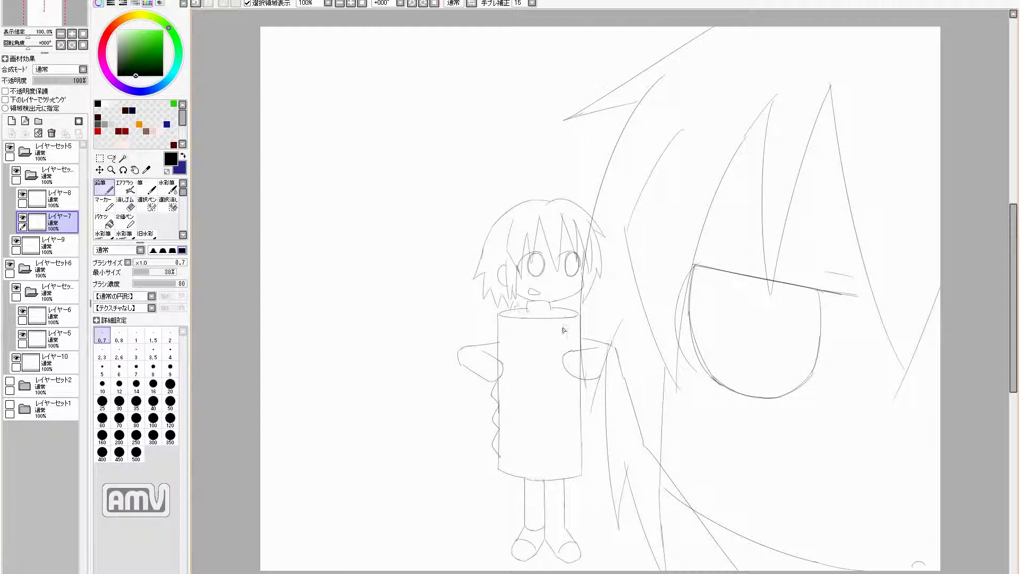
pyautogui.press('h')
pyautogui.press('e')
pyautogui.press('n')
pyautogui.press('e')
pyautogui.press('n')
pyautogui.press('e')
pyautogui.press('n')
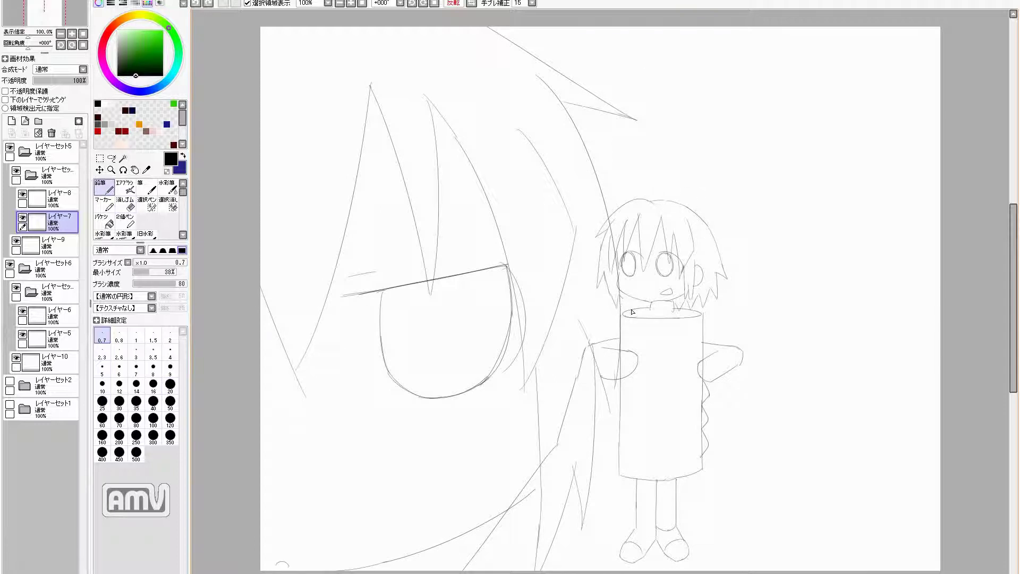
pyautogui.press('h')
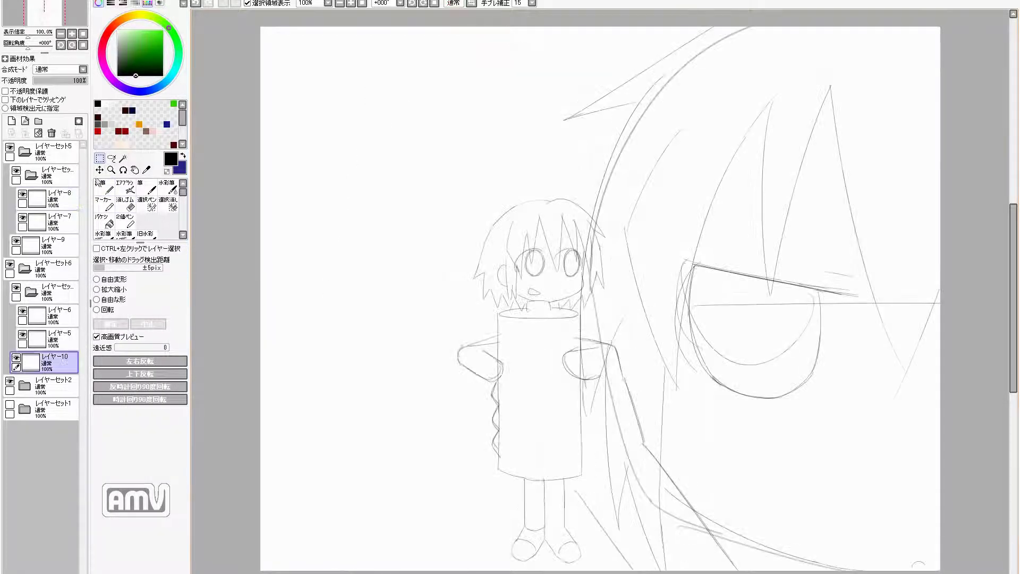
# Erase and redraw the cylinder's side edge on レイヤー9 to make the body narrower.
pyautogui.click(51, 363)
pyautogui.click(51, 245)
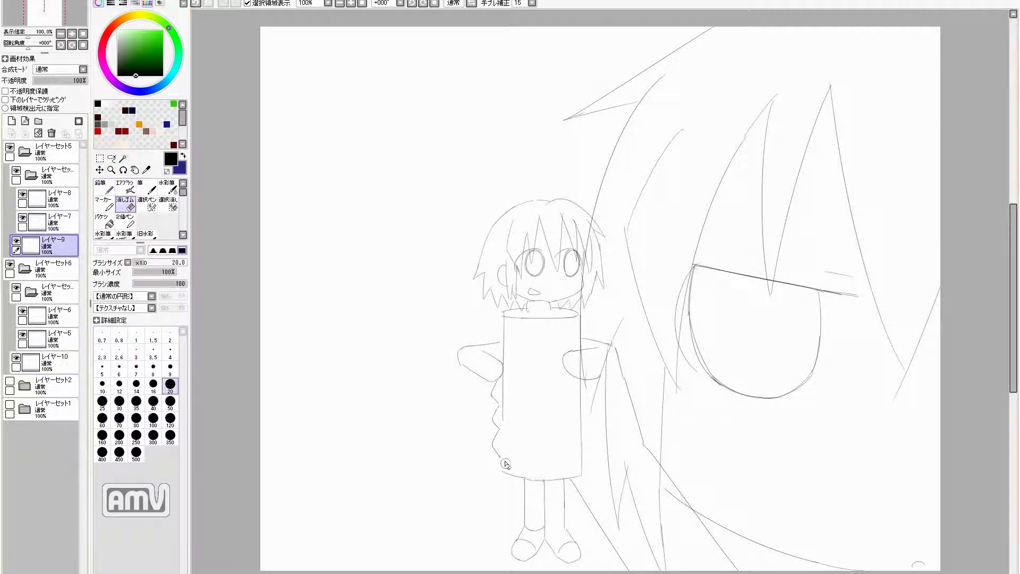
pyautogui.press('e')
pyautogui.press('n')
pyautogui.press('e')
pyautogui.press('n')
# Redraw the figure's legs and rounded shoes to match the narrower cylinder.
pyautogui.press('h')
pyautogui.press('e')
pyautogui.moveTo(633, 547); pyautogui.dragTo(658, 553)
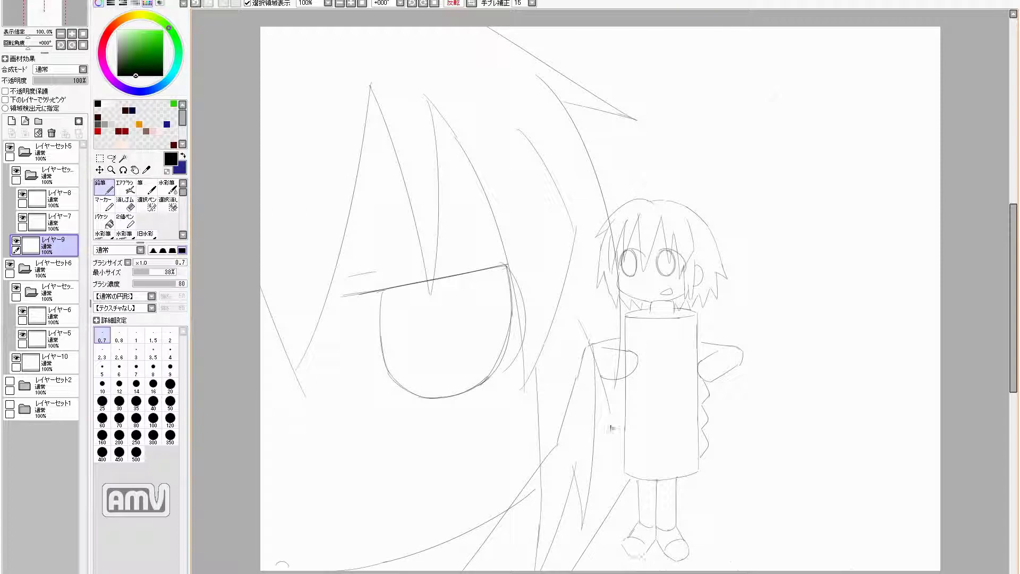
pyautogui.press('n')
pyautogui.press('h')
pyautogui.moveTo(526, 549); pyautogui.dragTo(524, 535)
pyautogui.press('e')
pyautogui.press('n')
pyautogui.press('e')
pyautogui.press('n')
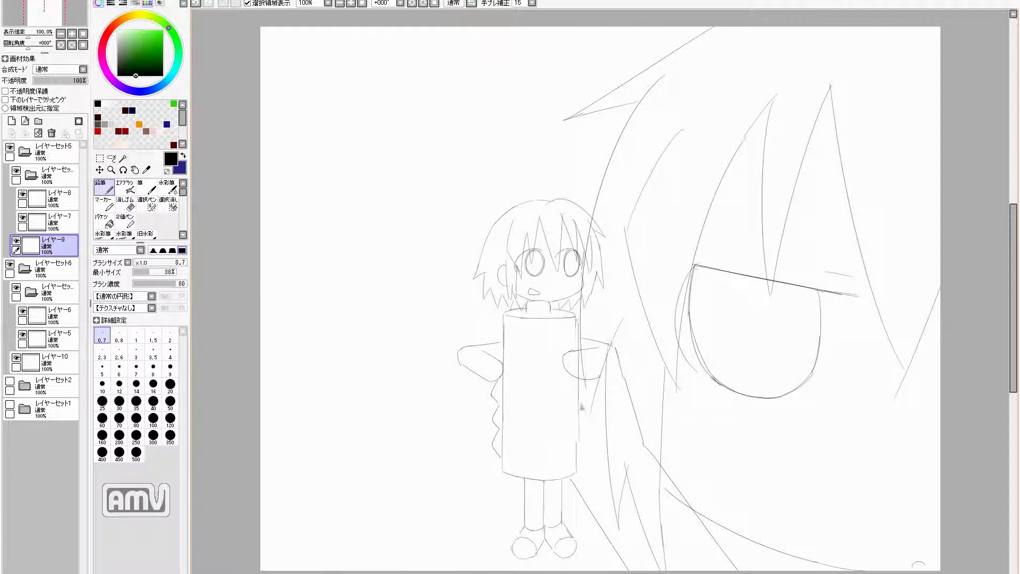
# Redraw the cylinder's upper rim flatter and nudge the whole small figure slightly toward the large face.
pyautogui.press('h')
pyautogui.press('e')
pyautogui.press('n')
pyautogui.press('e')
pyautogui.press('n')
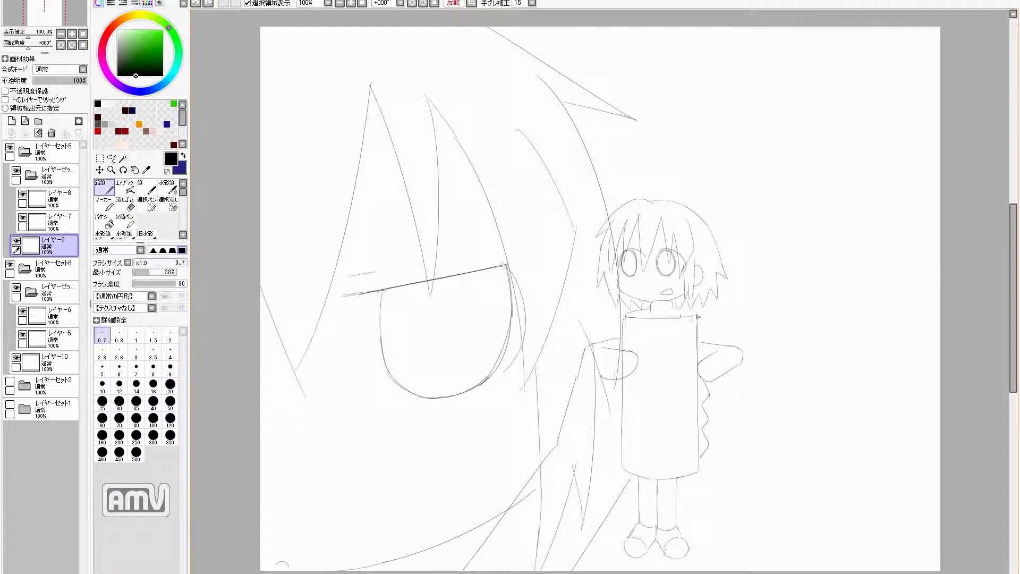
pyautogui.press('h')
pyautogui.keyDown('ctrl'); pyautogui.click(627, 407); pyautogui.keyUp('ctrl')
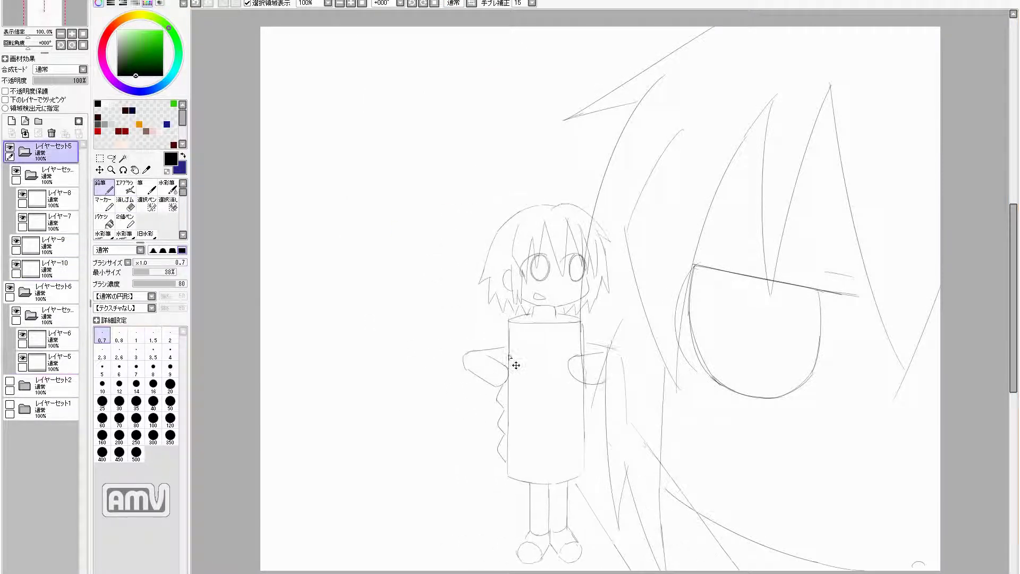
# Hide the small figure and sketch a lower side hair strand for the large face on レイヤー5.
pyautogui.press('h')
pyautogui.press('h')
pyautogui.keyDown('ctrl'); pyautogui.click(593, 354); pyautogui.keyUp('ctrl')
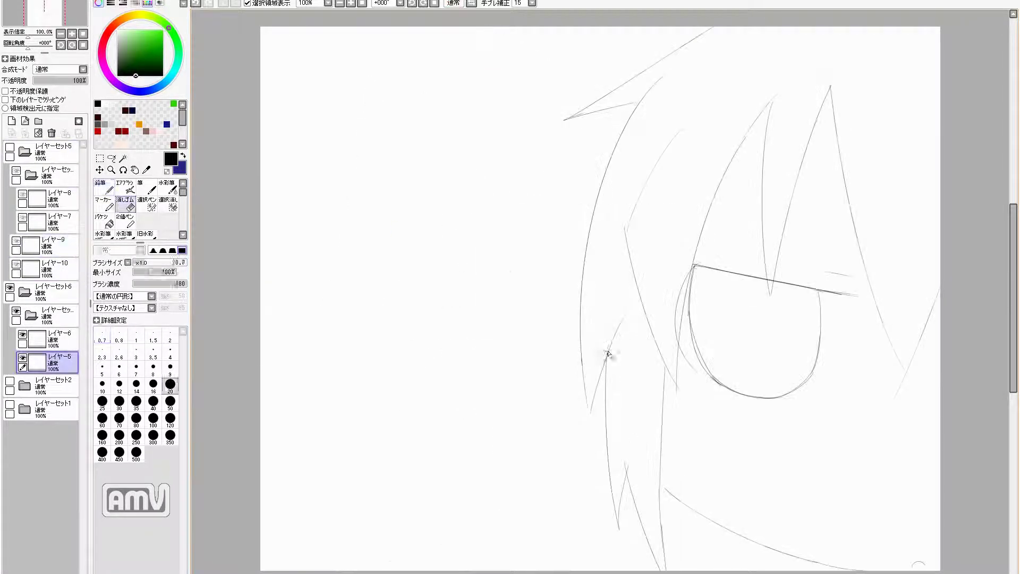
pyautogui.moveTo(589, 494); pyautogui.dragTo(603, 569)
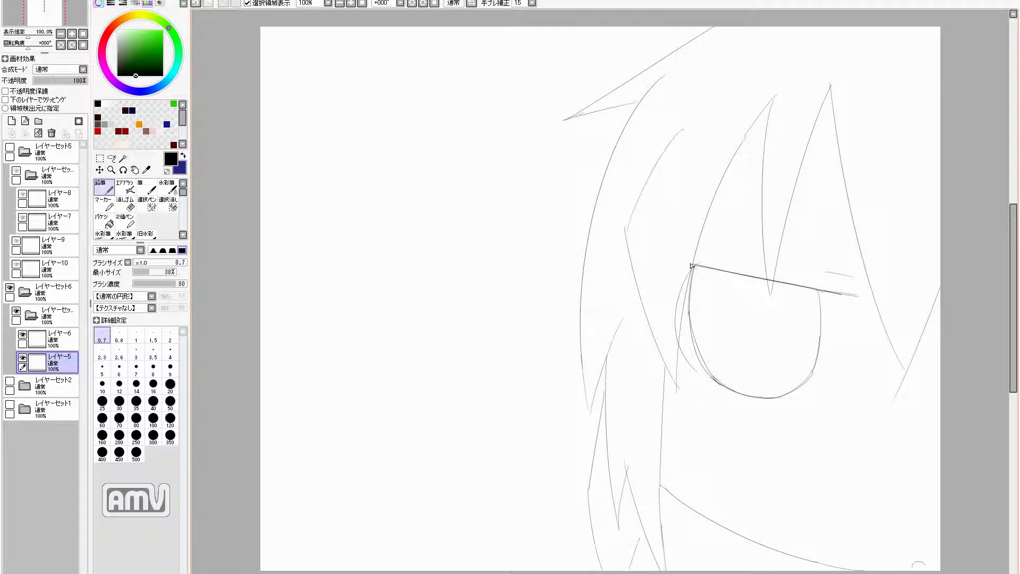
# Redraw the large eye's curve nearest the nose, making the eye slightly wider.
pyautogui.press('h')
pyautogui.keyDown('ctrl'); pyautogui.click(455, 398); pyautogui.keyUp('ctrl')
pyautogui.moveTo(372, 298); pyautogui.dragTo(390, 374)
pyautogui.press('h')
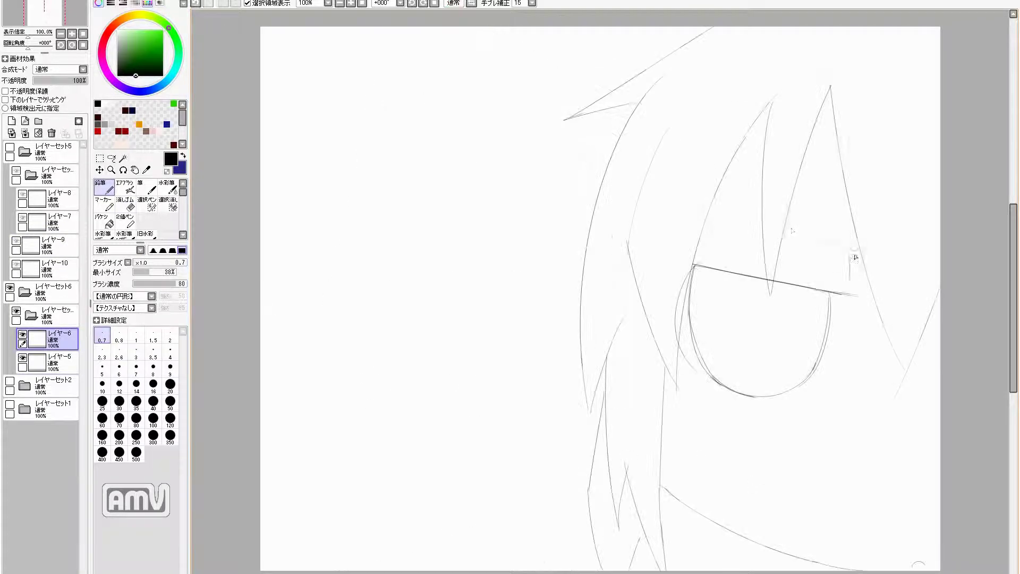
# Rework the large face's lower side hair strands and tips on レイヤー5.
pyautogui.keyDown('ctrl'); pyautogui.click(665, 456); pyautogui.keyUp('ctrl')
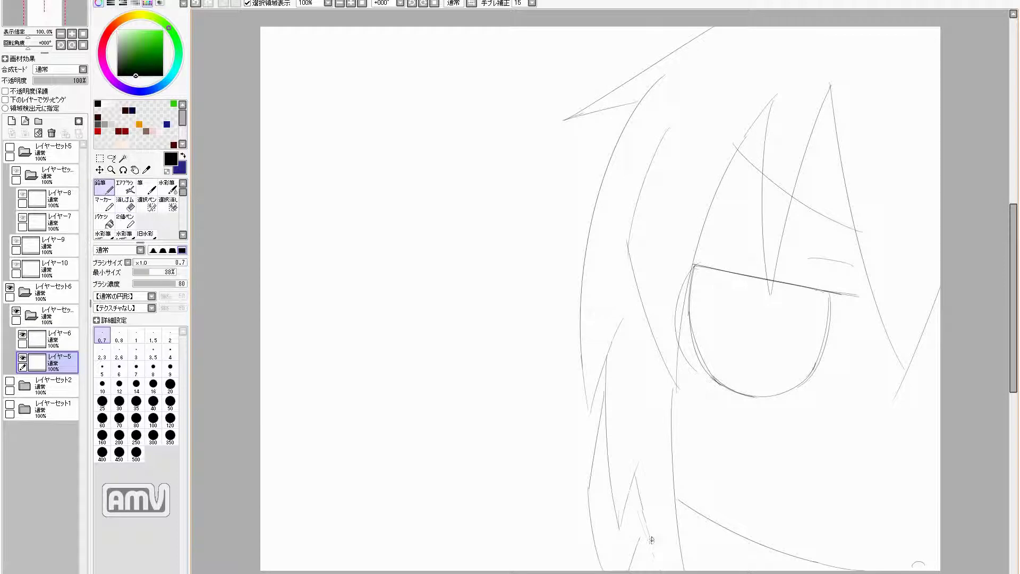
pyautogui.press('e')
pyautogui.moveTo(591, 487); pyautogui.dragTo(615, 554)
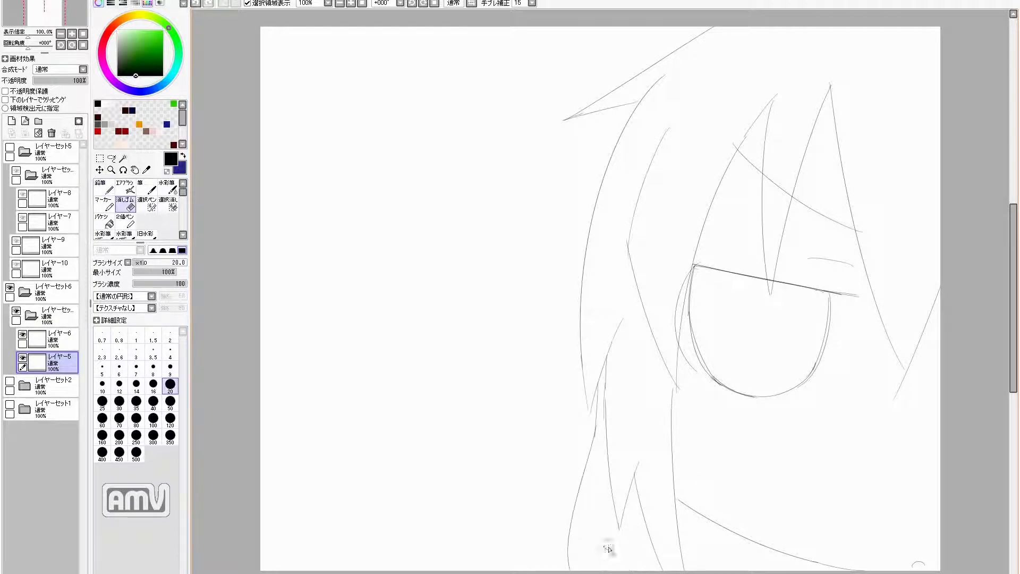
pyautogui.press('h')
pyautogui.press('h')
pyautogui.moveTo(630, 353); pyautogui.dragTo(649, 503)
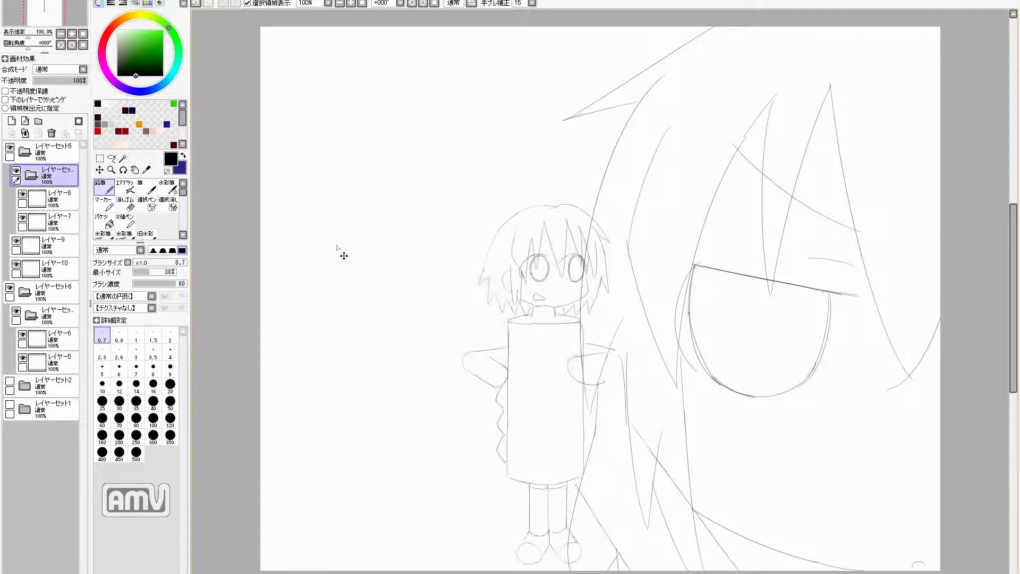
# With the small figure hidden, ink the large face's outer and side hair strands on a new layer using the size 12 筆 brush.
pyautogui.click(29, 155)
pyautogui.hotkey('ctrl', 'shift', 'n')
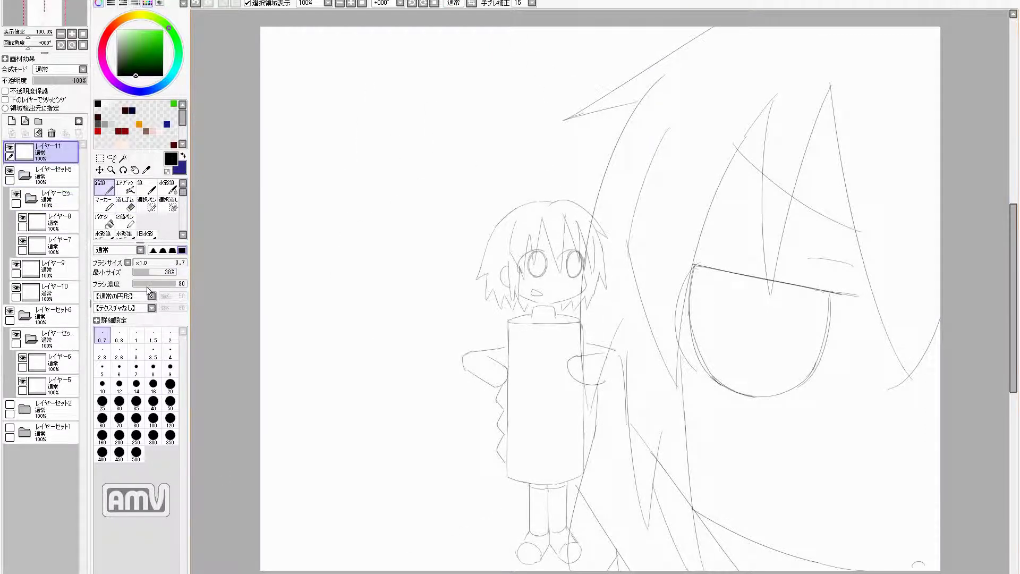
pyautogui.click(9, 171)
pyautogui.click(147, 186)
pyautogui.moveTo(718, 28)
pyautogui.mouseDown()
pyautogui.moveTo(640, 99)
pyautogui.moveTo(591, 410)
pyautogui.mouseUp()
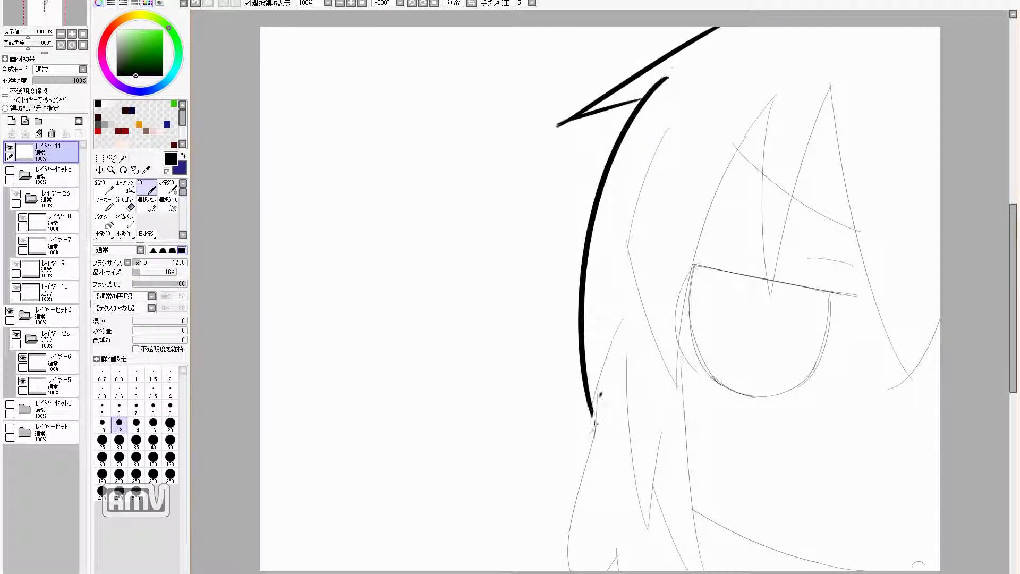
pyautogui.moveTo(625, 319); pyautogui.dragTo(591, 410)
pyautogui.moveTo(625, 551); pyautogui.dragTo(631, 571)
pyautogui.moveTo(777, 86); pyautogui.dragTo(681, 392)
pyautogui.moveTo(668, 127); pyautogui.dragTo(684, 396)
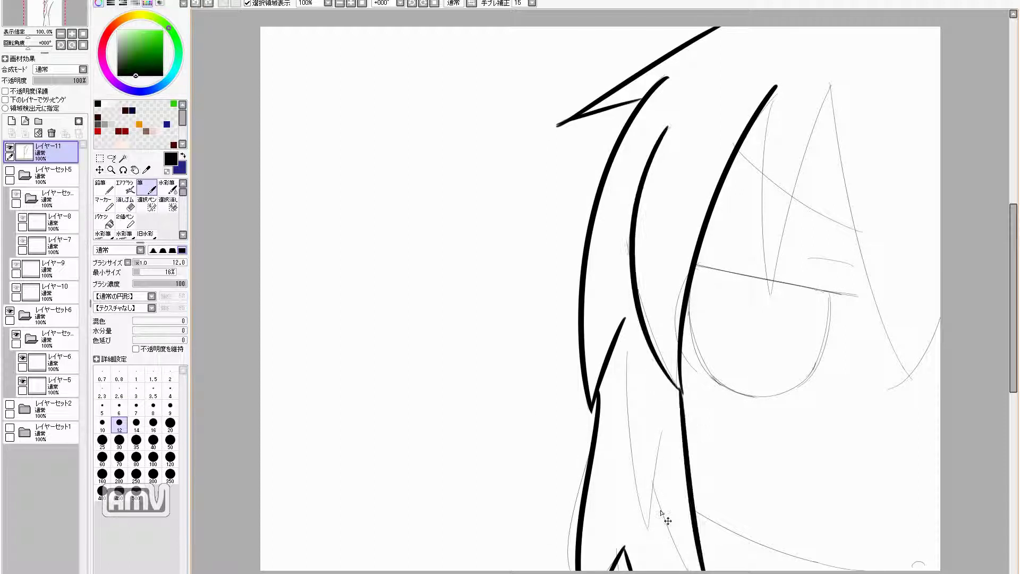
# Ink the large face's lower side hair tips and its long pointed bangs.
pyautogui.moveTo(657, 499); pyautogui.dragTo(680, 571)
pyautogui.moveTo(663, 437); pyautogui.dragTo(647, 547)
pyautogui.moveTo(629, 360); pyautogui.dragTo(647, 551)
pyautogui.moveTo(776, 88); pyautogui.dragTo(754, 290)
pyautogui.moveTo(833, 87)
pyautogui.mouseDown()
pyautogui.moveTo(761, 315)
pyautogui.moveTo(909, 378)
pyautogui.mouseUp()
pyautogui.moveTo(941, 334); pyautogui.dragTo(893, 395)
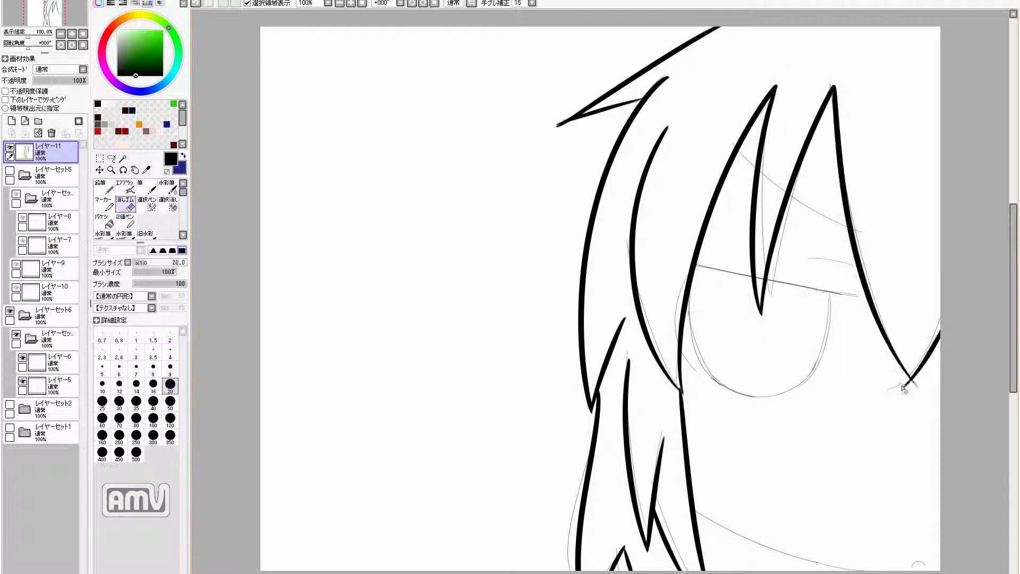
# Ink the large face's jawline from the side hair down to the canvas edge.
pyautogui.moveTo(698, 513); pyautogui.dragTo(927, 570)
pyautogui.press('h')
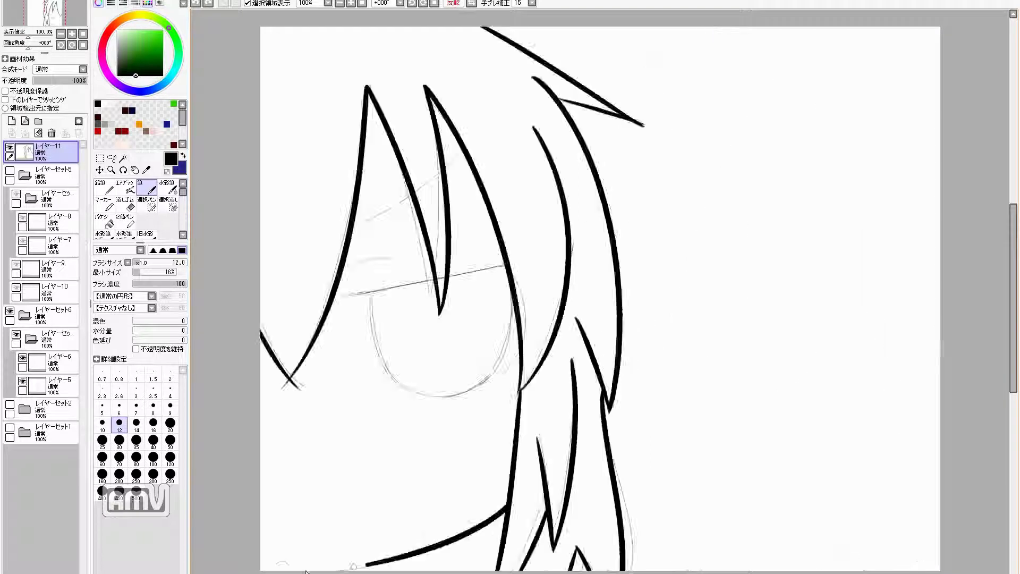
pyautogui.press('h')
pyautogui.press('h')
pyautogui.press('h')
# Hide the large face's layers and show the small figure's sketch.
pyautogui.click(23, 367)
pyautogui.click(9, 217)
pyautogui.click(10, 146)
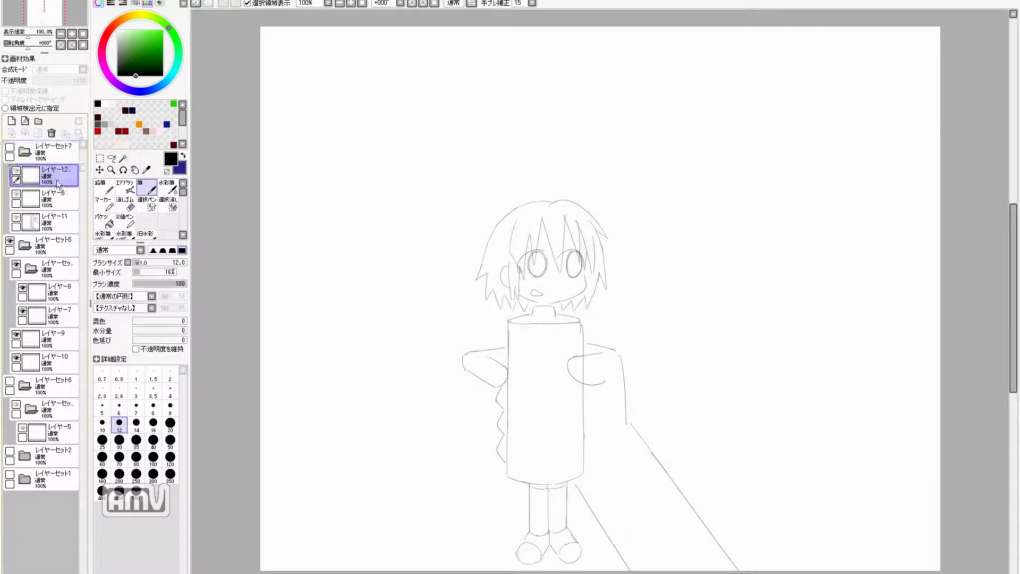
# Ink the small figure's crown, bangs and outer hair outline on a new layer.
pyautogui.click(11, 121)
pyautogui.press('h')
pyautogui.moveTo(479, 259); pyautogui.dragTo(661, 166)
pyautogui.moveTo(542, 213)
pyautogui.mouseDown()
pyautogui.moveTo(491, 396)
pyautogui.moveTo(558, 478)
pyautogui.moveTo(646, 457)
pyautogui.mouseUp()
pyautogui.press('h')
pyautogui.hotkey('ctrl', 'z')
pyautogui.moveTo(365, 251)
pyautogui.mouseDown()
pyautogui.moveTo(322, 401)
pyautogui.moveTo(413, 487)
pyautogui.mouseUp()
# Ink the small figure's jagged hair ends, ear and face contour.
pyautogui.press('h')
pyautogui.moveTo(526, 393)
pyautogui.mouseDown()
pyautogui.moveTo(566, 330)
pyautogui.moveTo(627, 377)
pyautogui.moveTo(685, 214)
pyautogui.moveTo(739, 392)
pyautogui.mouseUp()
pyautogui.moveTo(752, 217)
pyautogui.mouseDown()
pyautogui.moveTo(779, 298)
pyautogui.moveTo(754, 459)
pyautogui.mouseUp()
pyautogui.moveTo(785, 348); pyautogui.dragTo(787, 404)
pyautogui.moveTo(553, 311)
pyautogui.mouseDown()
pyautogui.moveTo(549, 383)
pyautogui.moveTo(659, 454)
pyautogui.moveTo(747, 444)
pyautogui.mouseUp()
pyautogui.press('h')
# Move レイヤー8 up beside the inked head layer and gather them in a new layer set.
pyautogui.press('Home')
pyautogui.moveTo(54, 290); pyautogui.dragTo(58, 177)
pyautogui.hotkey('ctrl', 'shift', 'n')
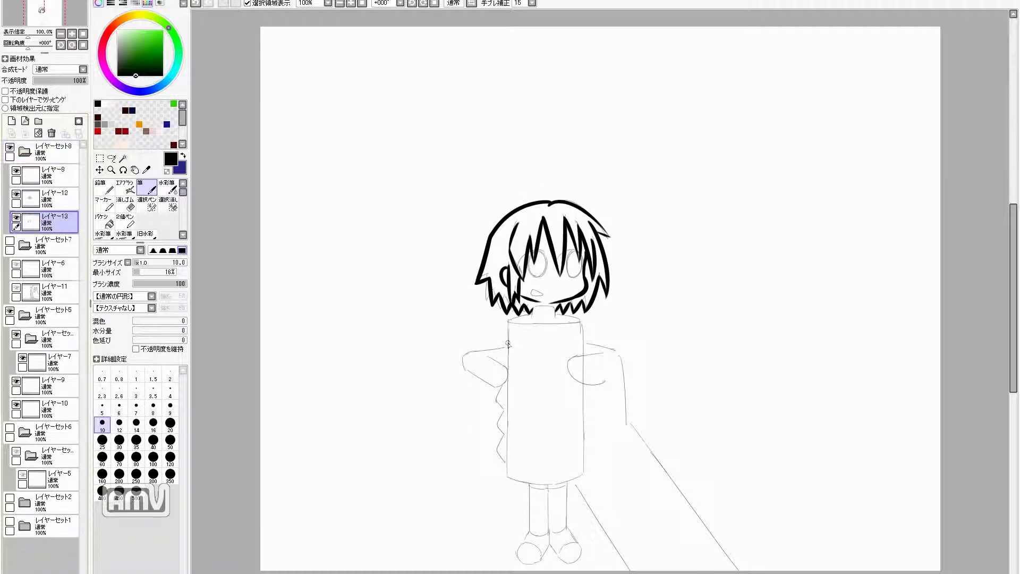
# Ink the figure's neck and the cylinder's rim, sides and curved base on レイヤー13 at brush size 10.
pyautogui.scroll(4, 538, 308)
pyautogui.moveTo(532, 330)
pyautogui.mouseDown()
pyautogui.moveTo(531, 362)
pyautogui.moveTo(611, 327)
pyautogui.mouseUp()
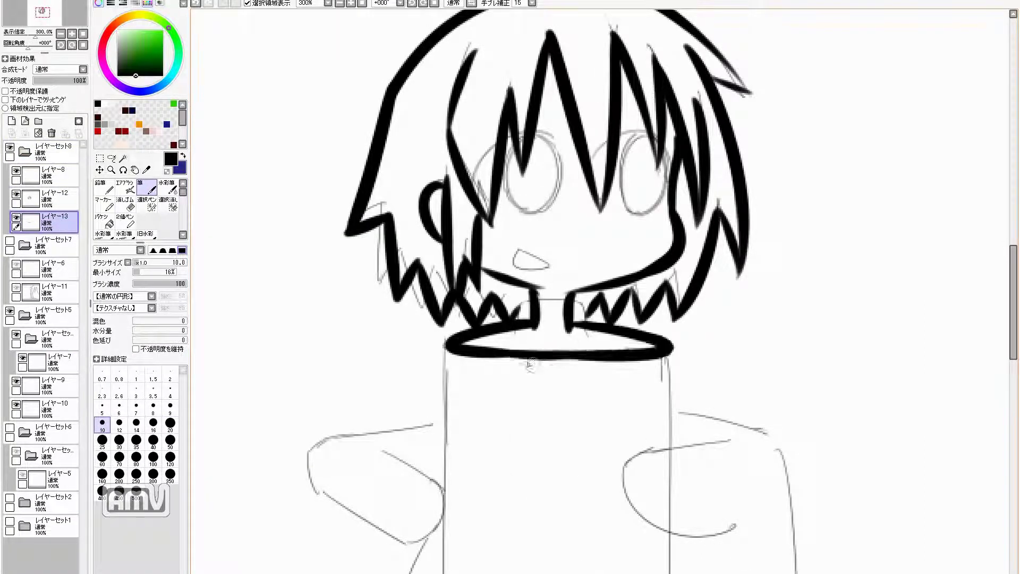
pyautogui.moveTo(574, 364); pyautogui.dragTo(503, 354)
pyautogui.press('h')
pyautogui.scroll(-5, 584, 319)
pyautogui.moveTo(760, 80); pyautogui.dragTo(770, 380)
pyautogui.moveTo(770, 332); pyautogui.dragTo(771, 550)
pyautogui.moveTo(545, 80)
pyautogui.mouseDown()
pyautogui.moveTo(538, 510)
pyautogui.moveTo(768, 547)
pyautogui.mouseUp()
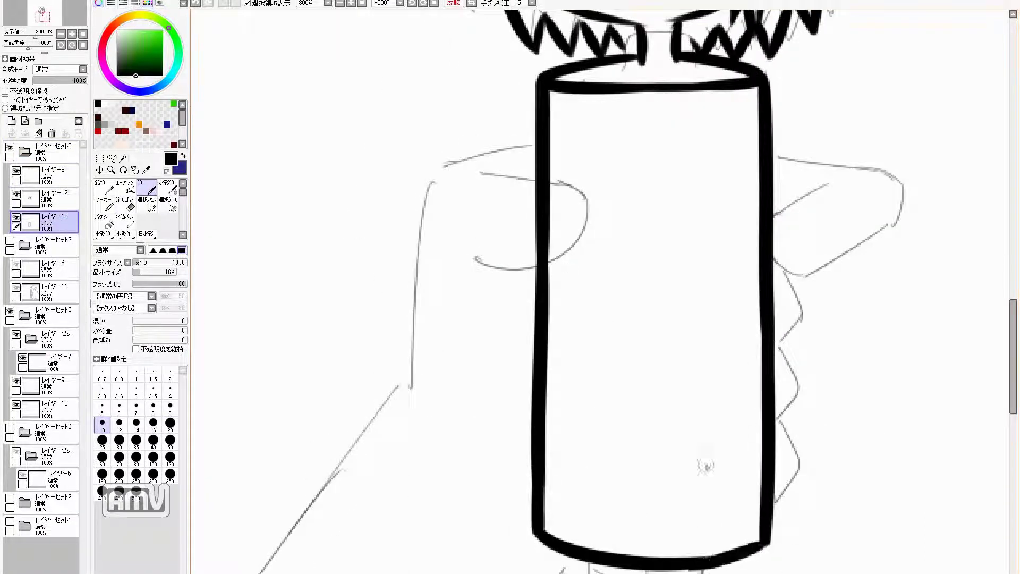
# Ink the figure's legs and rounded shoes beneath the cylinder, tidying the ankle and inner shoe lines.
pyautogui.scroll(-5, 654, 372)
pyautogui.moveTo(596, 311); pyautogui.dragTo(590, 460)
pyautogui.moveTo(638, 319); pyautogui.dragTo(654, 484)
pyautogui.press('h')
pyautogui.moveTo(499, 319)
pyautogui.mouseDown()
pyautogui.moveTo(498, 444)
pyautogui.moveTo(610, 446)
pyautogui.mouseUp()
pyautogui.moveTo(498, 430); pyautogui.dragTo(553, 457)
pyautogui.moveTo(494, 461)
pyautogui.mouseDown()
pyautogui.moveTo(475, 486)
pyautogui.moveTo(529, 507)
pyautogui.mouseUp()
pyautogui.press('h')
pyautogui.moveTo(594, 451); pyautogui.dragTo(582, 539)
pyautogui.hotkey('ctrl', 'z')
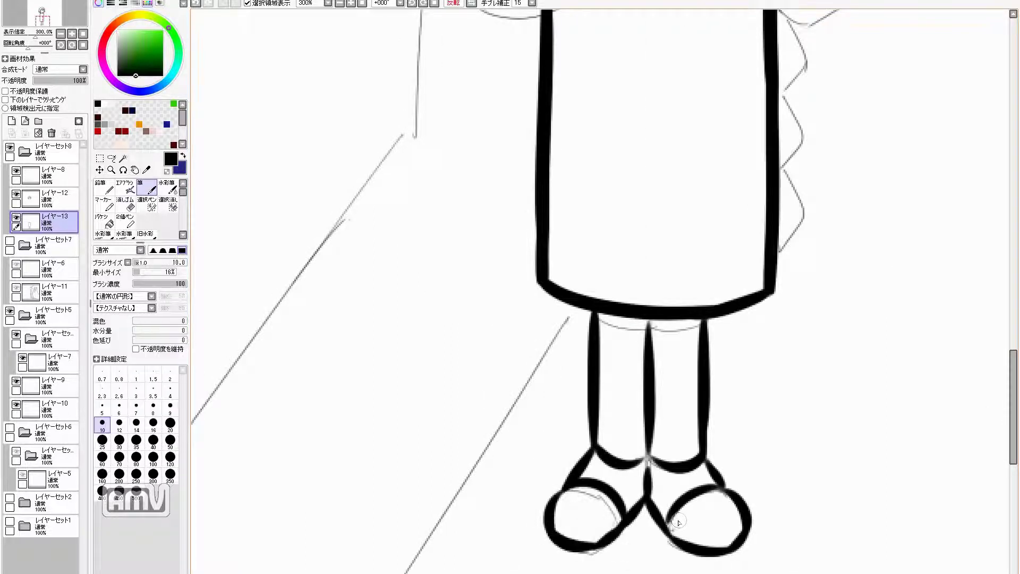
pyautogui.moveTo(651, 486); pyautogui.dragTo(674, 518)
pyautogui.moveTo(649, 449); pyautogui.dragTo(697, 460)
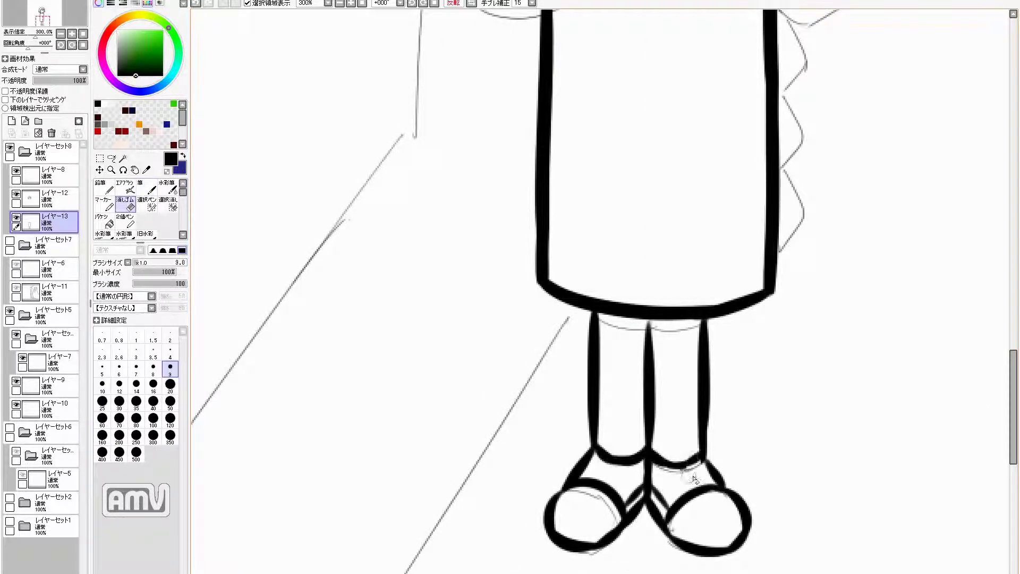
# Nudge the inked head down onto the neck and ink the curved hems across the leg tops under the cylinder.
pyautogui.scroll(-5, 725, 489)
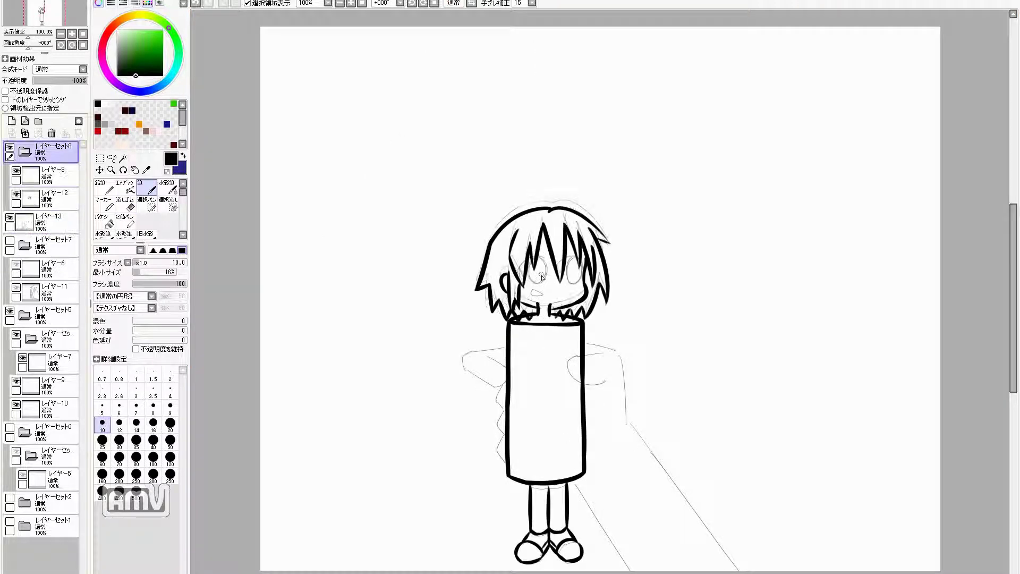
pyautogui.press('h')
pyautogui.press('e')
pyautogui.scroll(6, 428, 307)
pyautogui.press('b')
pyautogui.scroll(-5, 428, 308)
pyautogui.scroll(5, 650, 515)
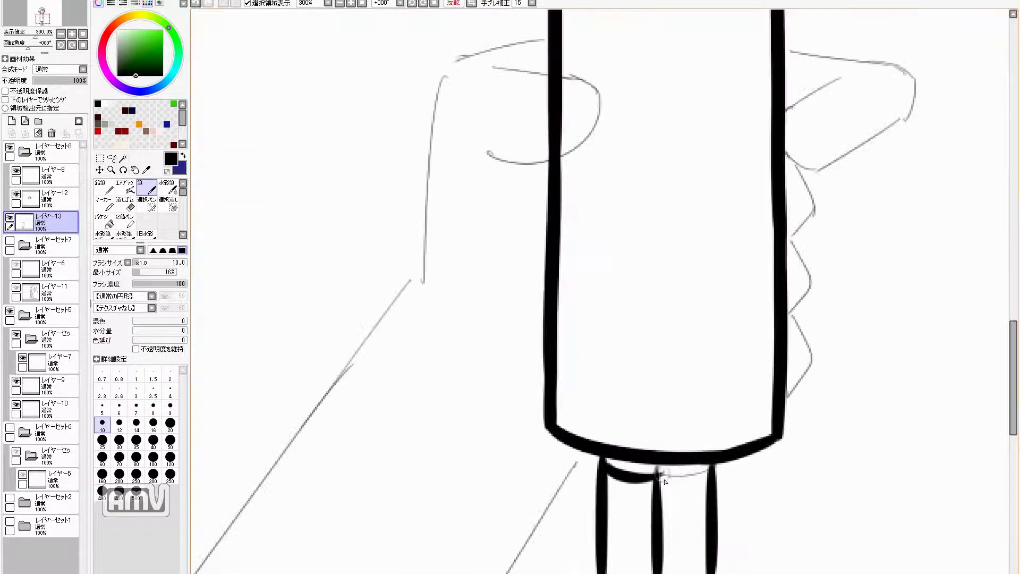
pyautogui.scroll(-5, 649, 515)
# Ink the hand gripping the cylinder on a new layer, with its fingertips, thumb, outer edge and the knuckle bumps.
pyautogui.click(12, 121)
pyautogui.scroll(5, 532, 372)
pyautogui.moveTo(620, 326); pyautogui.dragTo(640, 421)
pyautogui.moveTo(570, 303); pyautogui.dragTo(694, 548)
pyautogui.moveTo(691, 531); pyautogui.dragTo(691, 425)
pyautogui.moveTo(372, 266); pyautogui.dragTo(548, 249)
pyautogui.moveTo(499, 176)
pyautogui.mouseDown()
pyautogui.moveTo(370, 234)
pyautogui.moveTo(500, 282)
pyautogui.mouseUp()
pyautogui.moveTo(443, 208); pyautogui.dragTo(499, 238)
pyautogui.moveTo(505, 298); pyautogui.dragTo(532, 202)
pyautogui.moveTo(521, 198); pyautogui.dragTo(525, 343)
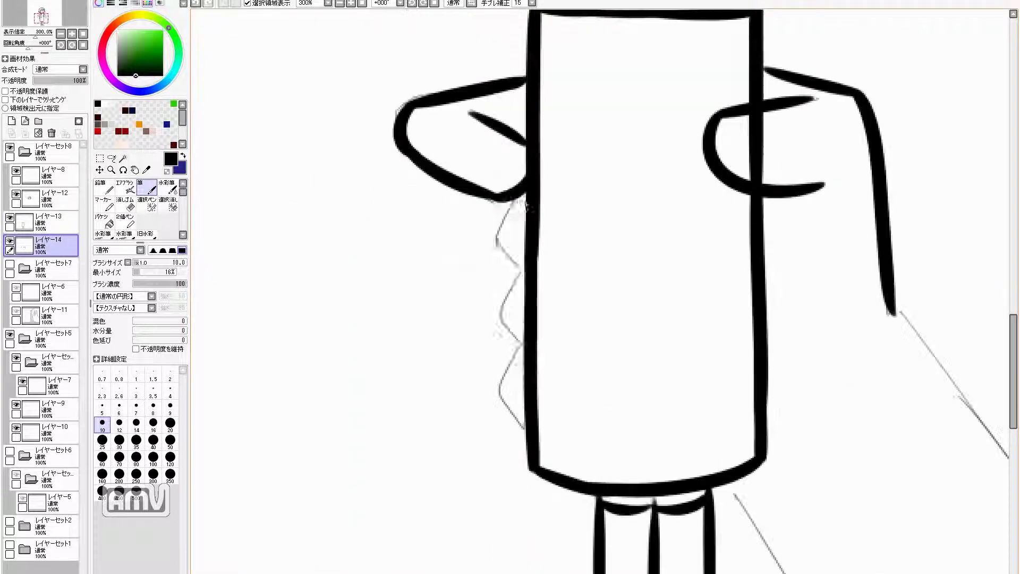
# Ink both forearm lines down to the canvas edge and erase the cylinder's edge inside the thumb on レイヤー13.
pyautogui.scroll(-3, 524, 343)
pyautogui.scroll(-3, 809, 399)
pyautogui.moveTo(531, 246); pyautogui.dragTo(663, 440)
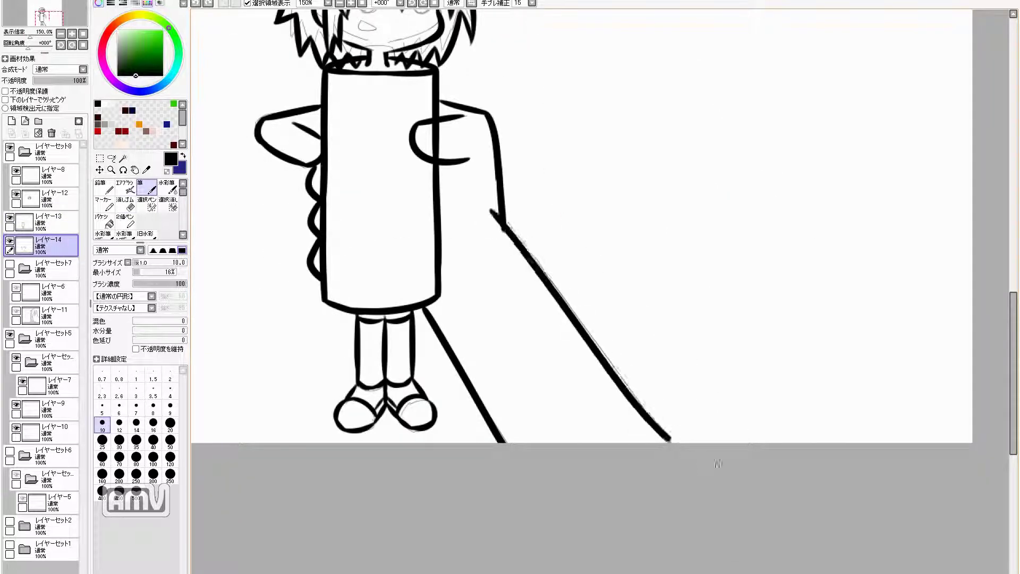
pyautogui.scroll(-2, 663, 440)
pyautogui.press('h')
pyautogui.hotkey('ctrl', 'z')
pyautogui.moveTo(581, 416); pyautogui.dragTo(456, 569)
pyautogui.press('h')
pyautogui.scroll(2, 455, 569)
pyautogui.click(53, 221)
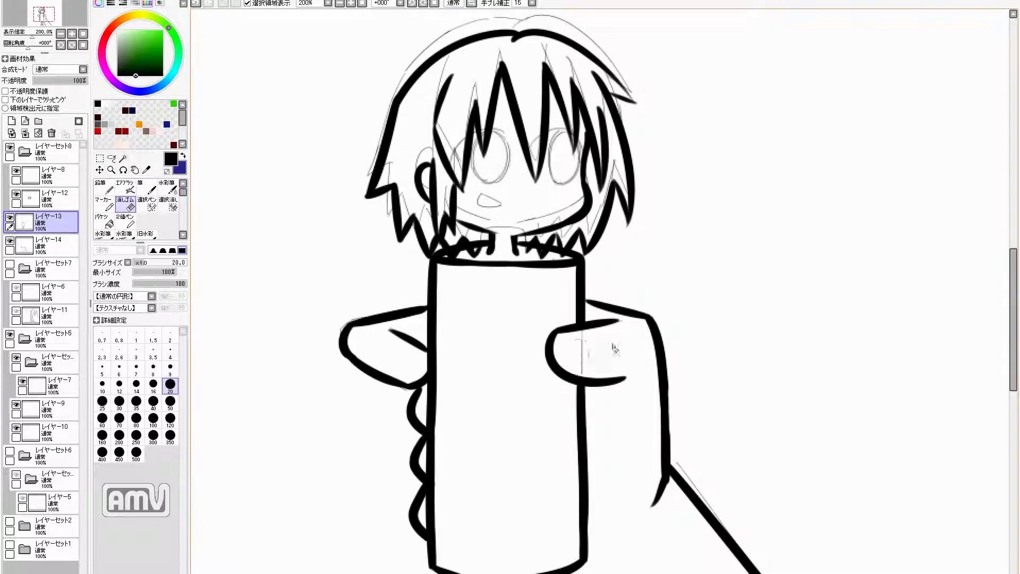
# Ink the small figure's open mouth on レイヤー12 and hide the rough sketch set レイヤーセット5.
pyautogui.click(53, 197)
pyautogui.click(10, 335)
pyautogui.click(10, 264)
pyautogui.hotkey('ctrl', '-')
# Clean up the outline of the figure's viewer-right eye on レイヤー8 with a 0.7 pencil and size 9 eraser.
pyautogui.click(53, 173)
pyautogui.scroll(5, 562, 269)
pyautogui.press('e')
pyautogui.click(10, 264)
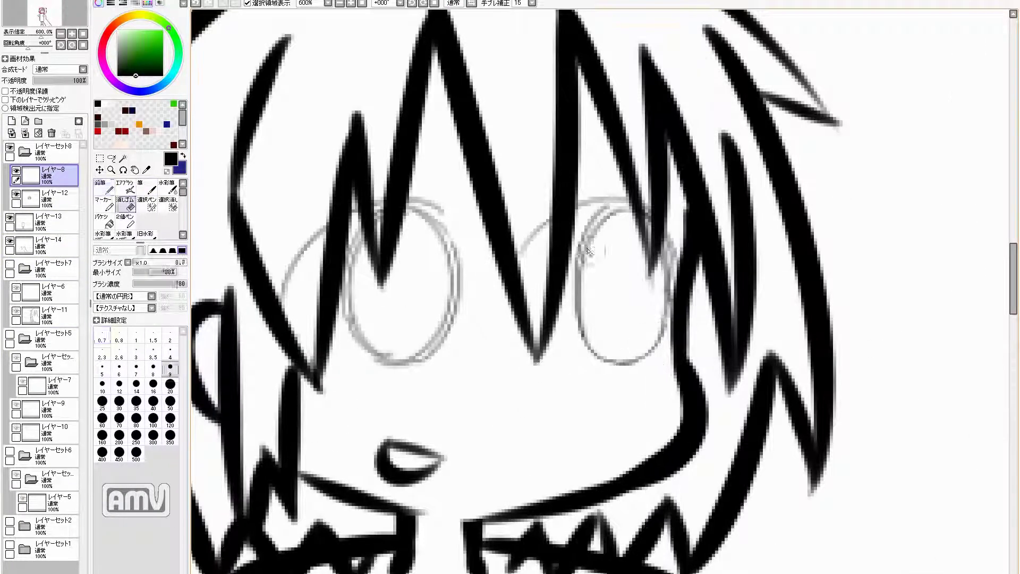
pyautogui.press('h')
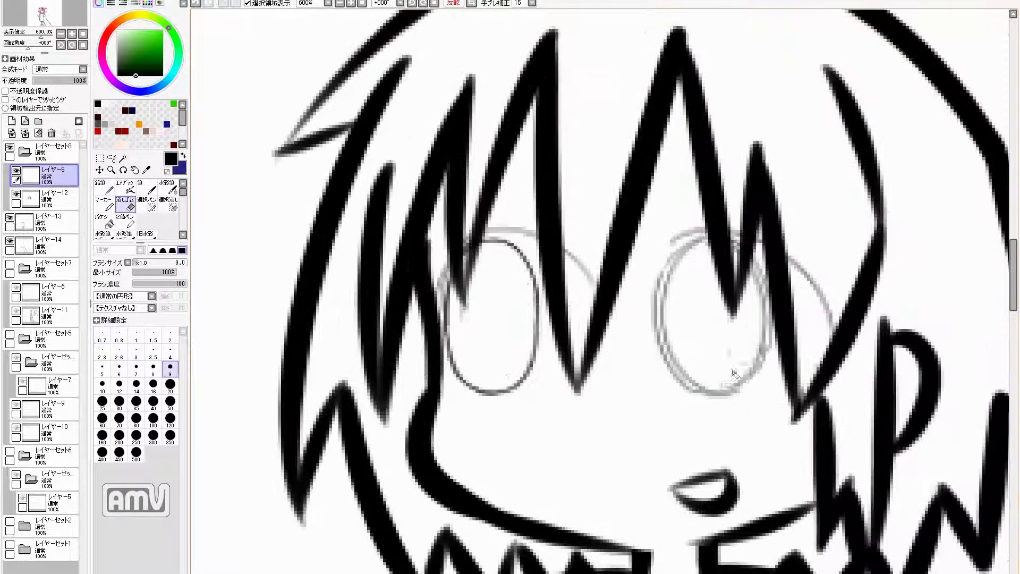
# Redraw the outline of the figure's other eye as a clean oval and erase the doubled sketch lines.
pyautogui.press('n')
pyautogui.moveTo(665, 264)
pyautogui.mouseDown()
pyautogui.moveTo(659, 319)
pyautogui.moveTo(676, 353)
pyautogui.mouseUp()
pyautogui.press('e')
pyautogui.moveTo(760, 266); pyautogui.dragTo(763, 382)
pyautogui.press('n')
pyautogui.moveTo(768, 305)
pyautogui.mouseDown()
pyautogui.moveTo(717, 371)
pyautogui.moveTo(716, 243)
pyautogui.mouseUp()
pyautogui.press('e')
# Darken the upper lash lines over both of the figure's eyes and redraw the brow above.
pyautogui.scroll(-2, 770, 333)
pyautogui.scroll(2, 770, 333)
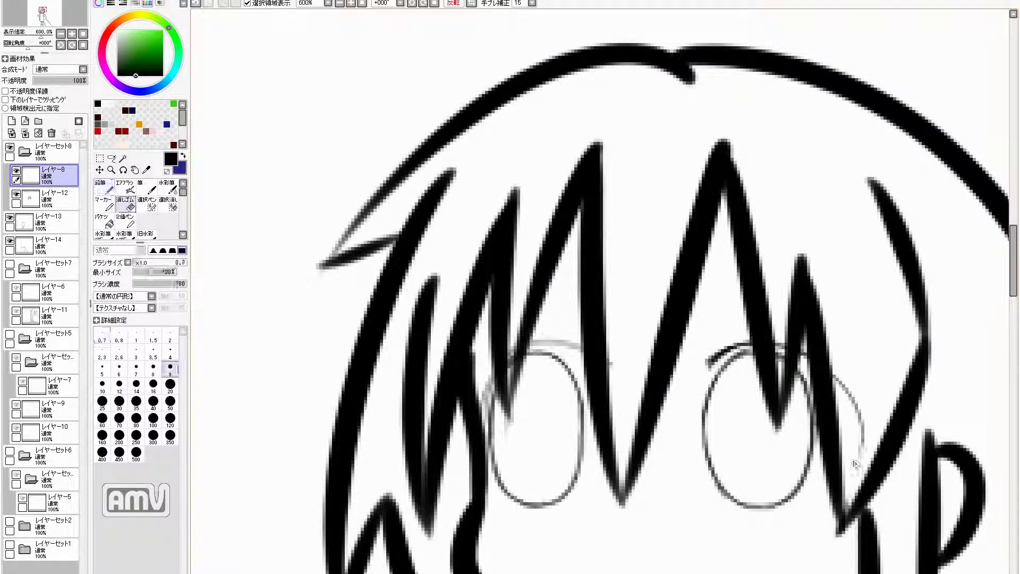
pyautogui.press('h')
pyautogui.press('e')
pyautogui.press('n')
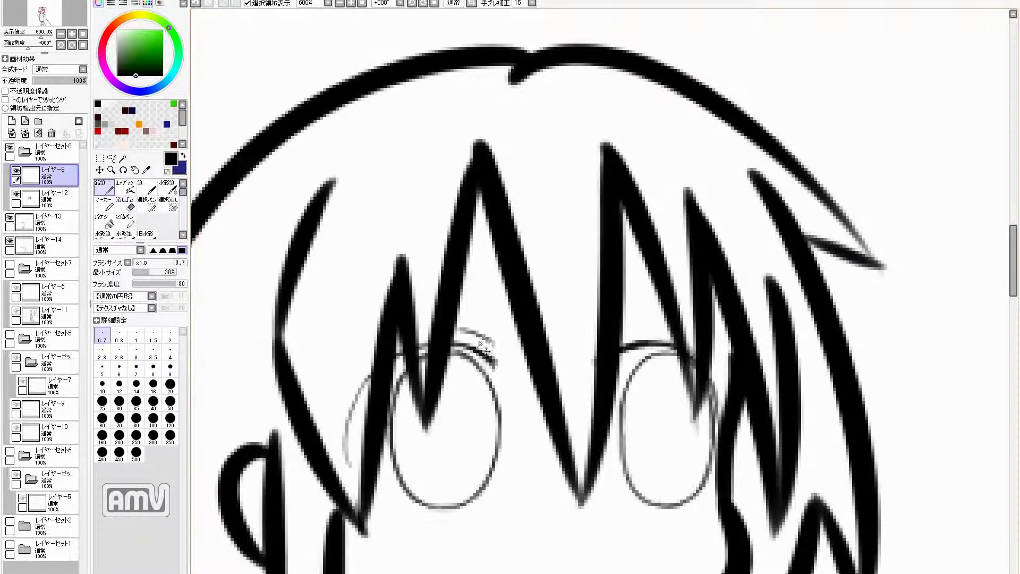
# Clean up the large face's iris outline on レイヤー6, redrawing both sides and the bottom curve and erasing stray lines.
pyautogui.scroll(-5, 451, 392)
pyautogui.scroll(4, 687, 295)
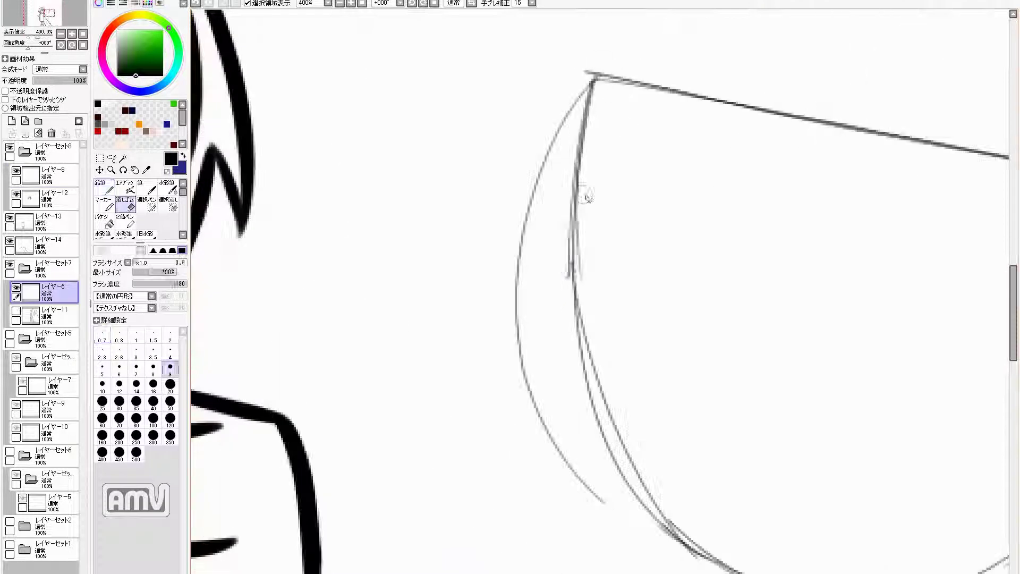
pyautogui.scroll(-2, 691, 297)
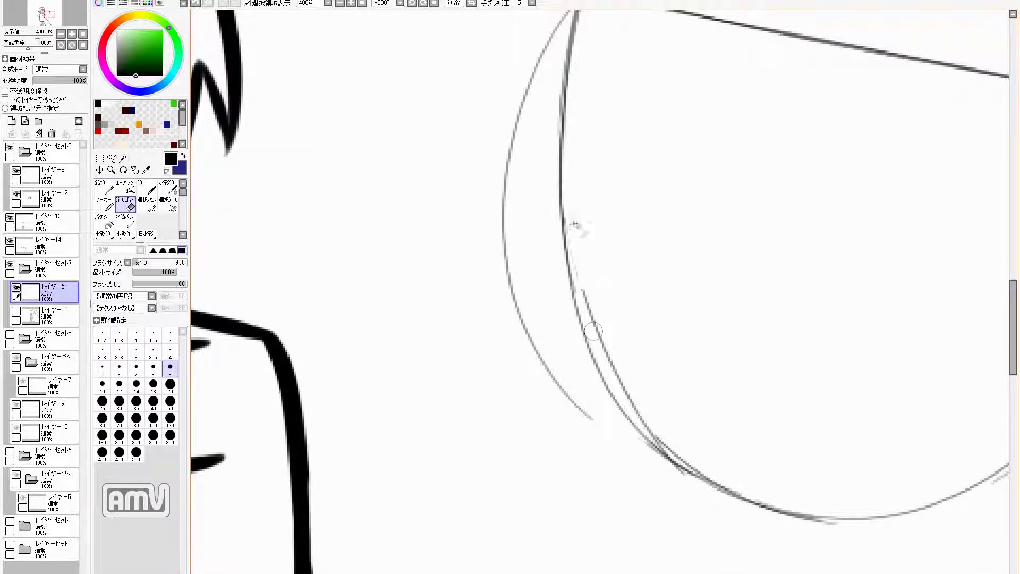
pyautogui.moveTo(835, 522); pyautogui.dragTo(609, 474)
pyautogui.press('e')
pyautogui.press('n')
pyautogui.moveTo(904, 149)
pyautogui.mouseDown()
pyautogui.moveTo(781, 425)
pyautogui.moveTo(683, 449)
pyautogui.mouseUp()
pyautogui.press('e')
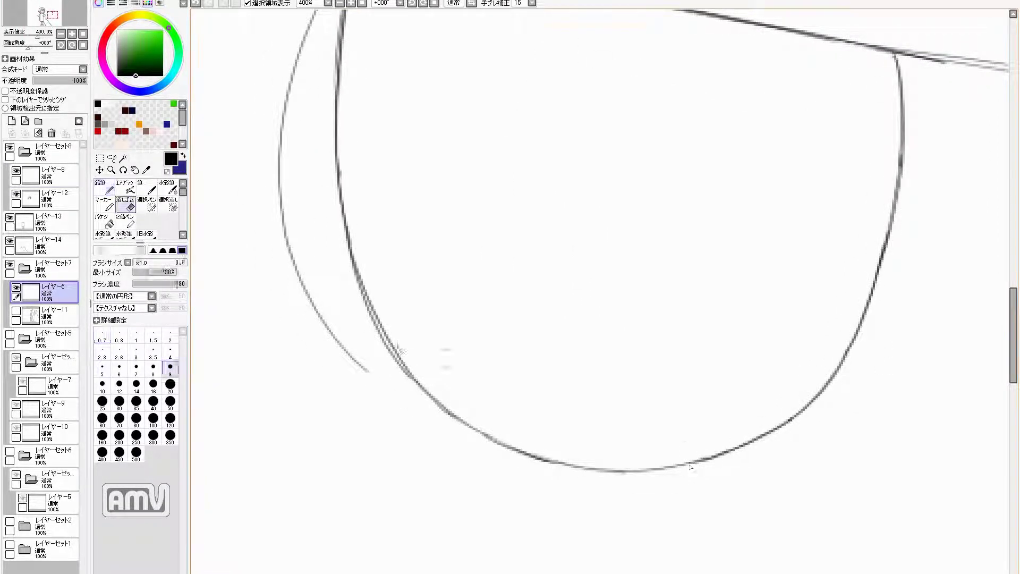
# Thicken the large eye's straight upper lid and outer curve with the pencil at size 2.
pyautogui.scroll(-4, 684, 449)
pyautogui.press('h')
pyautogui.scroll(3, 753, 224)
pyautogui.press('n')
pyautogui.press(']')
pyautogui.press(']')
pyautogui.press(']')
pyautogui.press(']')
pyautogui.moveTo(850, 204); pyautogui.dragTo(612, 253)
pyautogui.hotkey('ctrl', 'z')
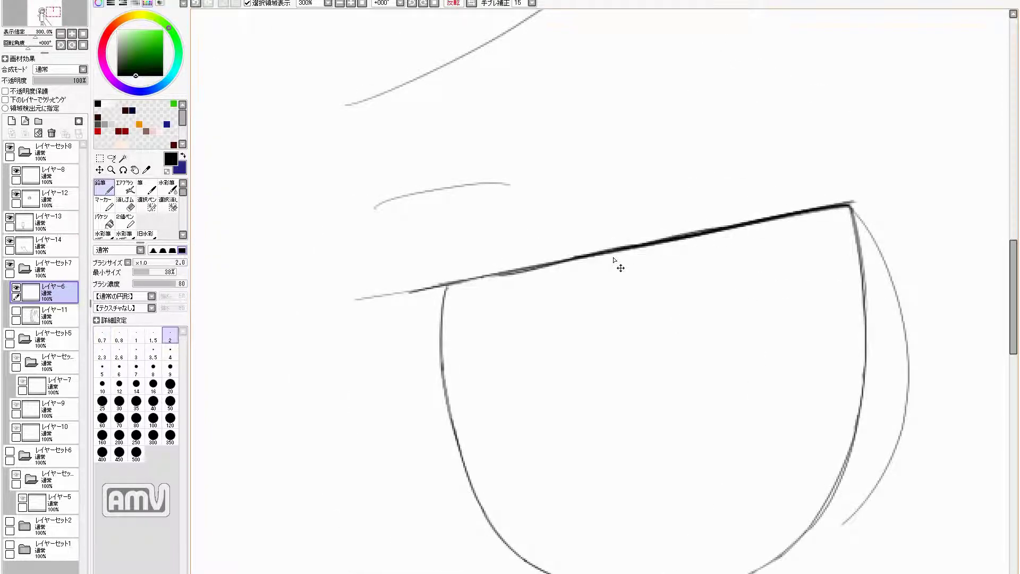
pyautogui.press('h')
pyautogui.scroll(-3, 364, 120)
pyautogui.moveTo(335, 171); pyautogui.dragTo(319, 292)
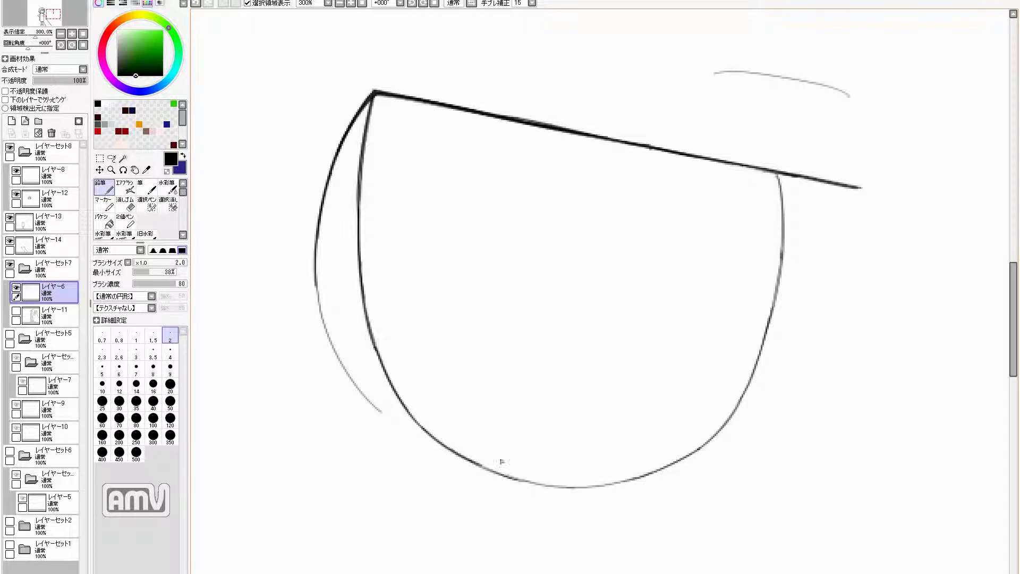
# Show レイヤー11's inked hair and face outlines and check the large eye against them from レイヤー6.
pyautogui.hotkey('ctrl', '-')
pyautogui.click(16, 312)
pyautogui.click(53, 314)
pyautogui.hotkey('ctrl', '+')
pyautogui.hotkey('ctrl', '-')
pyautogui.hotkey('ctrl', '+')
pyautogui.click(53, 291)
pyautogui.hotkey('ctrl', '-')
pyautogui.hotkey('ctrl', '+')
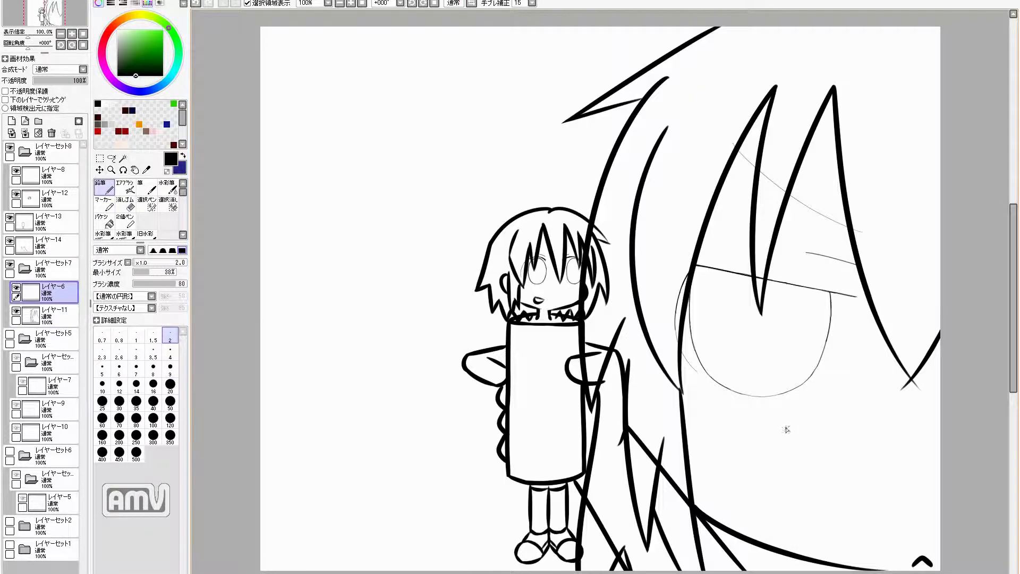
pyautogui.press('h')
# Create レイヤー15 beneath the large face's line art and gather the small figure's layers in a hidden set, レイヤーセット9.
pyautogui.click(53, 175)
pyautogui.click(12, 121)
pyautogui.click(38, 121)
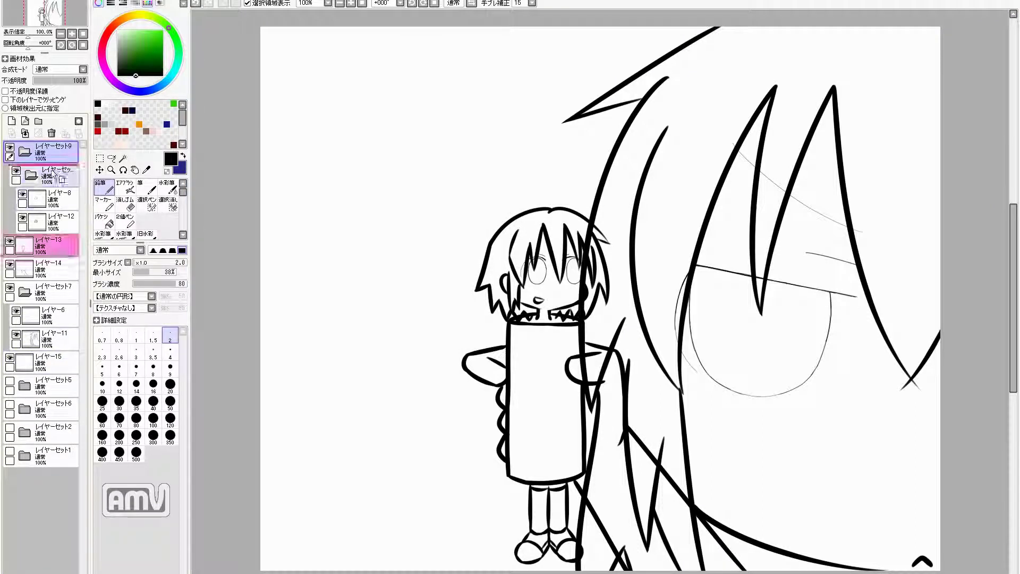
pyautogui.click(9, 147)
pyautogui.click(53, 362)
# Fill the large face with pale skin colour and the hair with dark navy on レイヤー15.
pyautogui.click(105, 220)
pyautogui.click(756, 417)
pyautogui.click(125, 110)
pyautogui.click(480, 223)
pyautogui.hotkey('ctrl', 'z')
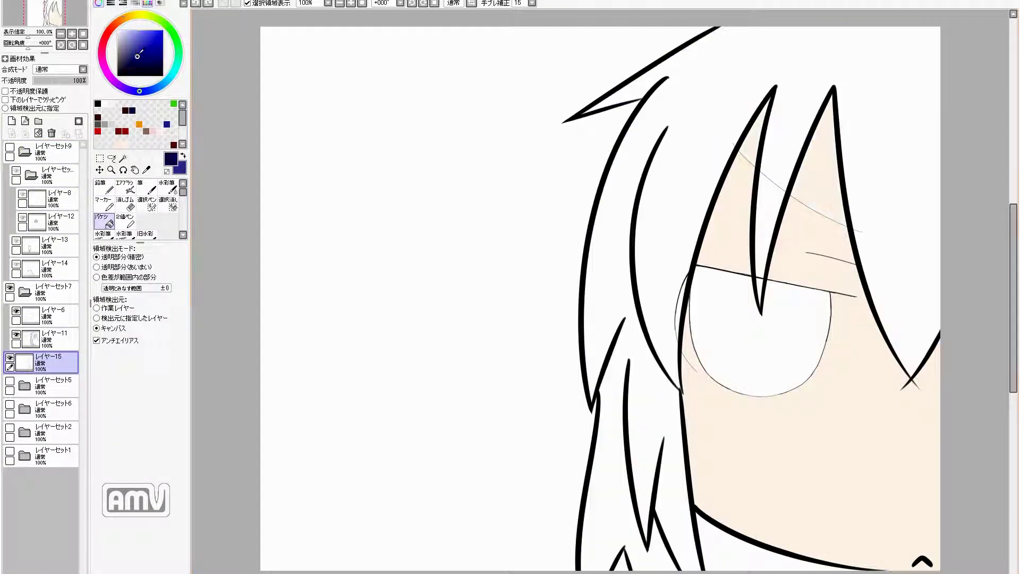
pyautogui.hotkey('ctrl', 'y')
pyautogui.hotkey('ctrl', '+')
pyautogui.hotkey('ctrl', '-')
pyautogui.hotkey('ctrl', '-')
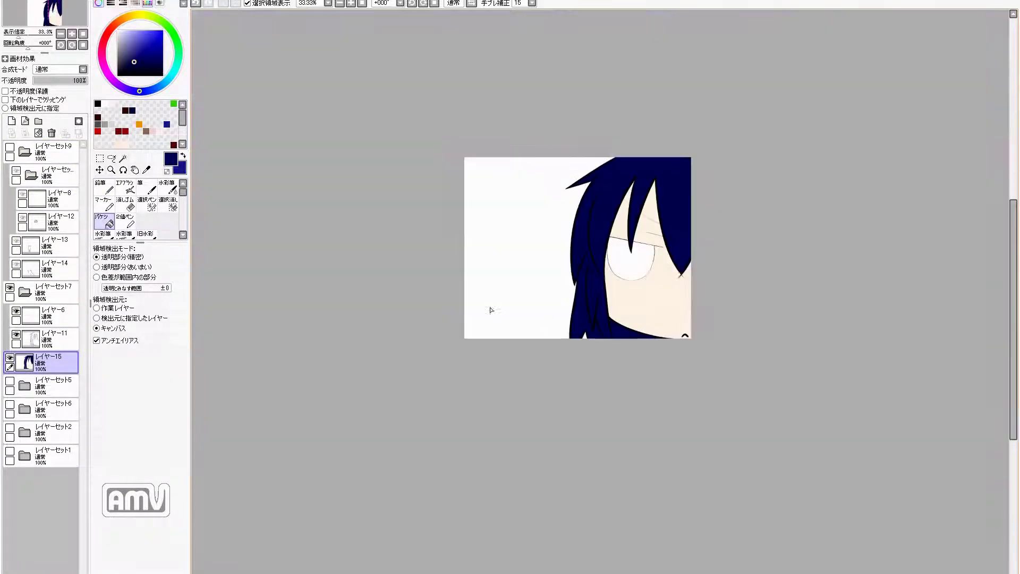
# Fill the large eye's interior with the skin colour and shift the eye and brow lines slightly down the face.
pyautogui.hotkey('ctrl', '+')
pyautogui.hotkey('ctrl', '+')
pyautogui.hotkey('ctrl', '+')
pyautogui.click(781, 346)
pyautogui.press('n')
pyautogui.keyDown('alt'); pyautogui.click(620, 360); pyautogui.keyUp('alt')
pyautogui.hotkey('ctrl', '+')
pyautogui.hotkey('ctrl', '-')
# Outline the large iris in thick black at size 20 on a new layer above レイヤー15.
pyautogui.click(11, 121)
pyautogui.click(98, 104)
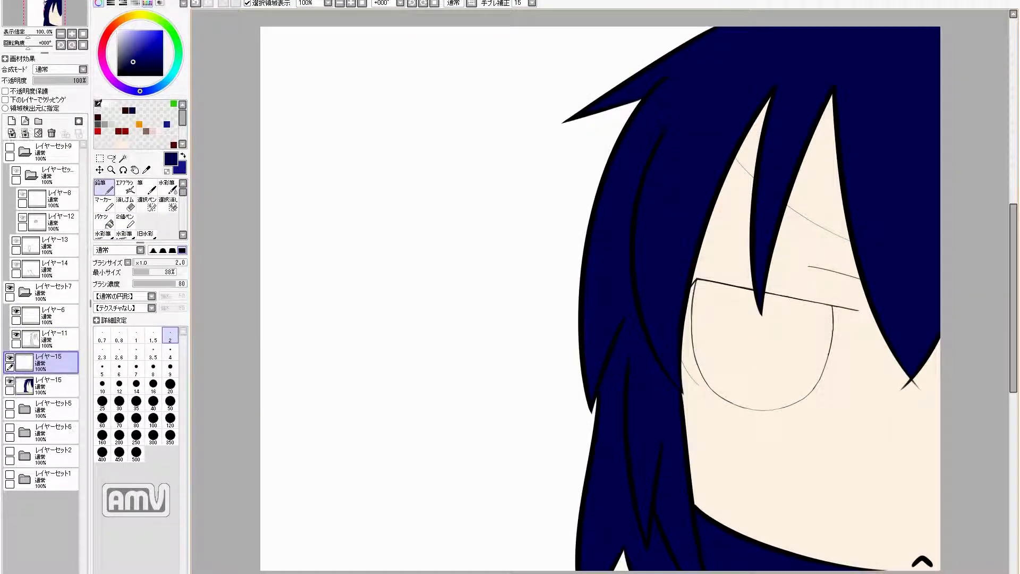
pyautogui.click(147, 186)
pyautogui.click(119, 440)
pyautogui.hotkey('ctrl', '+')
pyautogui.moveTo(42, 363); pyautogui.dragTo(42, 393)
pyautogui.hotkey('ctrl', 'z')
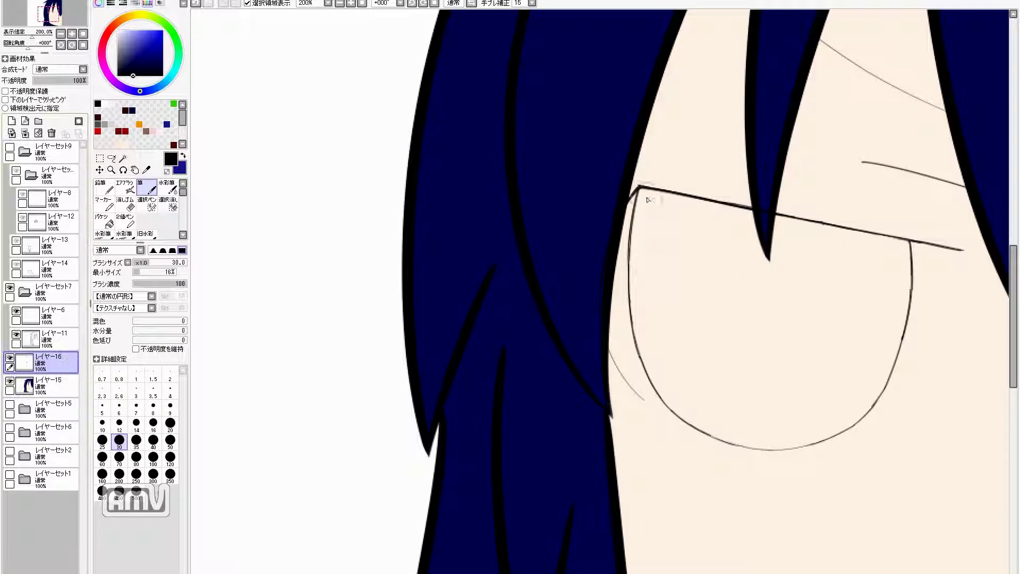
pyautogui.press('n')
pyautogui.moveTo(642, 196)
pyautogui.mouseDown()
pyautogui.moveTo(648, 352)
pyautogui.moveTo(691, 422)
pyautogui.moveTo(811, 438)
pyautogui.mouseUp()
pyautogui.press('h')
pyautogui.moveTo(295, 245); pyautogui.dragTo(352, 418)
pyautogui.moveTo(372, 373); pyautogui.dragTo(425, 452)
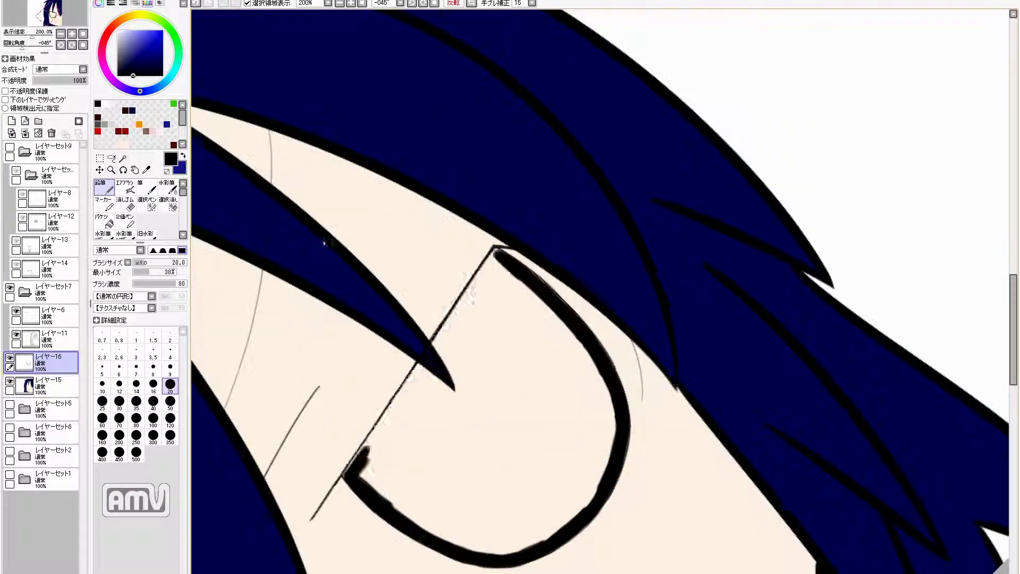
pyautogui.moveTo(346, 403); pyautogui.dragTo(393, 473)
# Paint the inside of the large iris black on レイヤー16, leaving small curved highlight gaps.
pyautogui.press('h')
pyautogui.hotkey('ctrl', '-')
pyautogui.moveTo(701, 289); pyautogui.dragTo(813, 388)
pyautogui.moveTo(821, 314); pyautogui.dragTo(765, 388)
pyautogui.click(151, 193)
pyautogui.moveTo(707, 297)
pyautogui.mouseDown()
pyautogui.moveTo(760, 302)
pyautogui.moveTo(781, 383)
pyautogui.moveTo(797, 319)
pyautogui.moveTo(776, 393)
pyautogui.mouseUp()
pyautogui.click(151, 193)
pyautogui.click(119, 440)
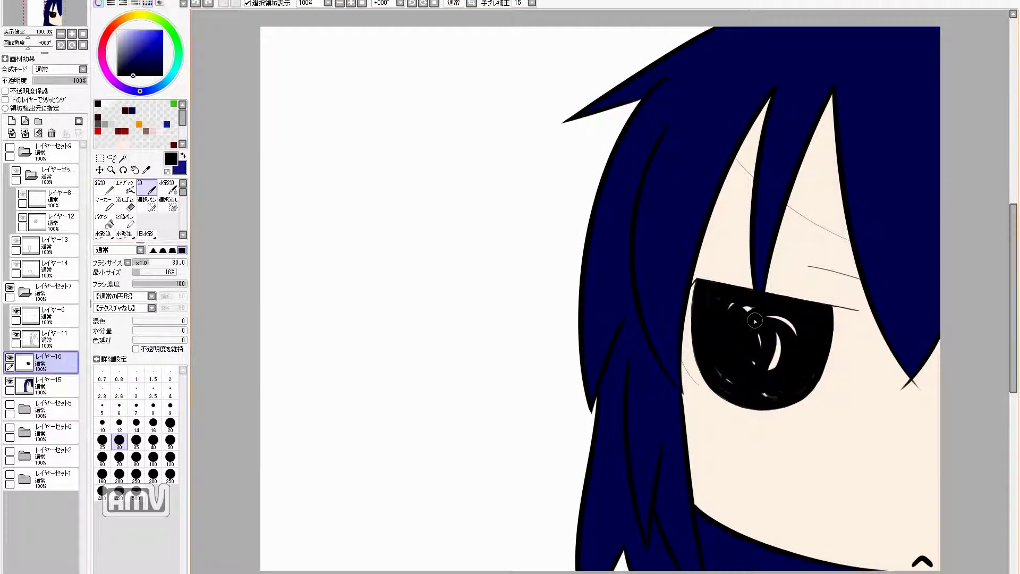
# Thicken the large eye's upper lid and outer curve on レイヤー6 with the brush at size 9.
pyautogui.click(53, 315)
pyautogui.click(136, 390)
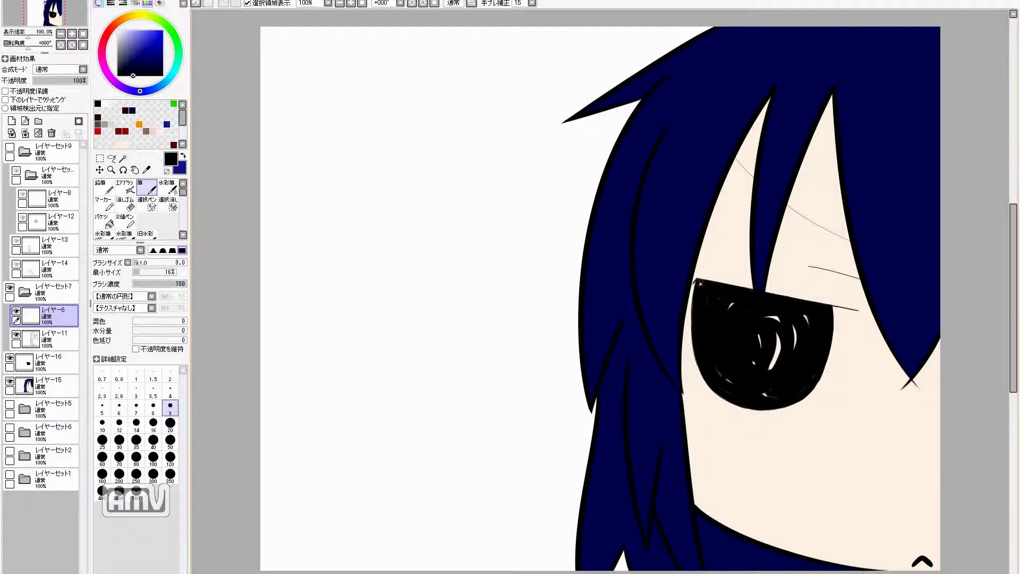
pyautogui.press('h')
pyautogui.press('h')
# Paint the white of the large eye on both sides of the iris on a new layer above レイヤー15.
pyautogui.click(54, 384)
pyautogui.click(12, 121)
pyautogui.keyDown('alt'); pyautogui.click(319, 159); pyautogui.keyUp('alt')
pyautogui.scroll(3, 637, 319)
pyautogui.moveTo(646, 255); pyautogui.dragTo(678, 408)
pyautogui.moveTo(675, 409); pyautogui.dragTo(712, 481)
pyautogui.press('h')
pyautogui.press(']')
pyautogui.press(']')
pyautogui.press(']')
pyautogui.press(']')
pyautogui.moveTo(418, 378); pyautogui.dragTo(408, 266)
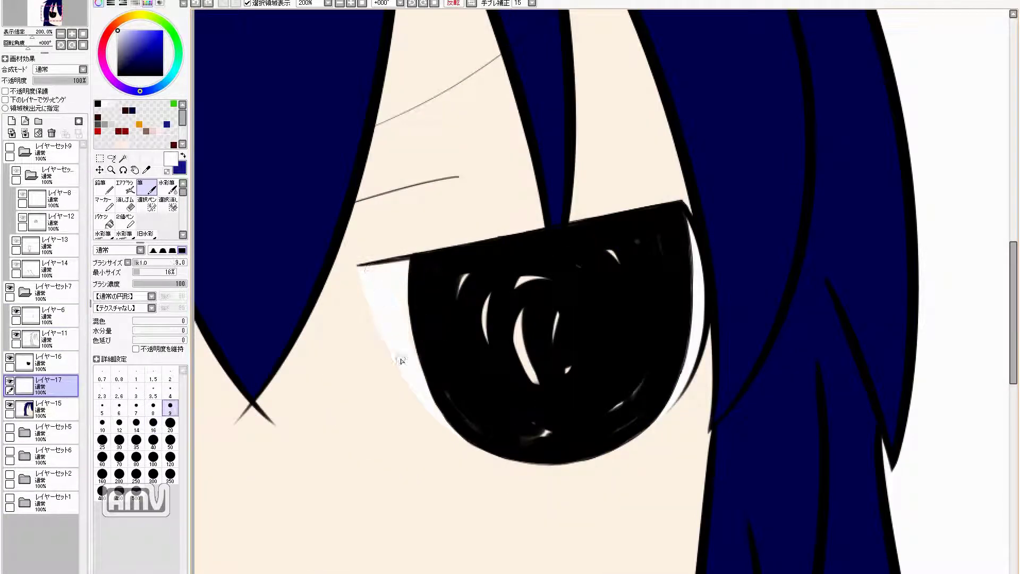
pyautogui.press('h')
pyautogui.scroll(2, 647, 379)
pyautogui.scroll(-4, 624, 407)
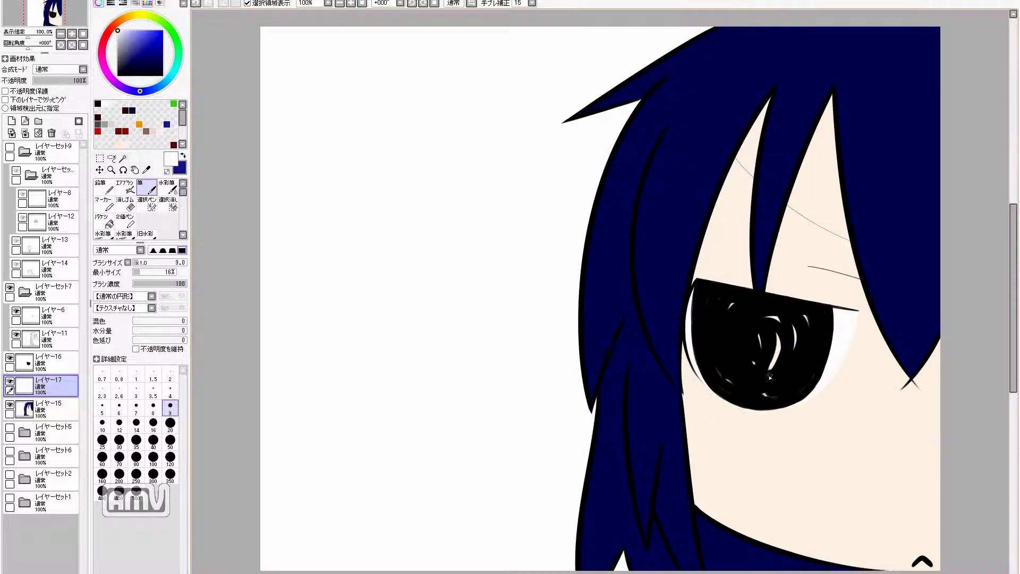
# Airbrush a soft pink blush at size 80 under the large eye on a new レイヤー18.
pyautogui.click(11, 120)
pyautogui.click(152, 131)
pyautogui.click(125, 187)
pyautogui.click(136, 417)
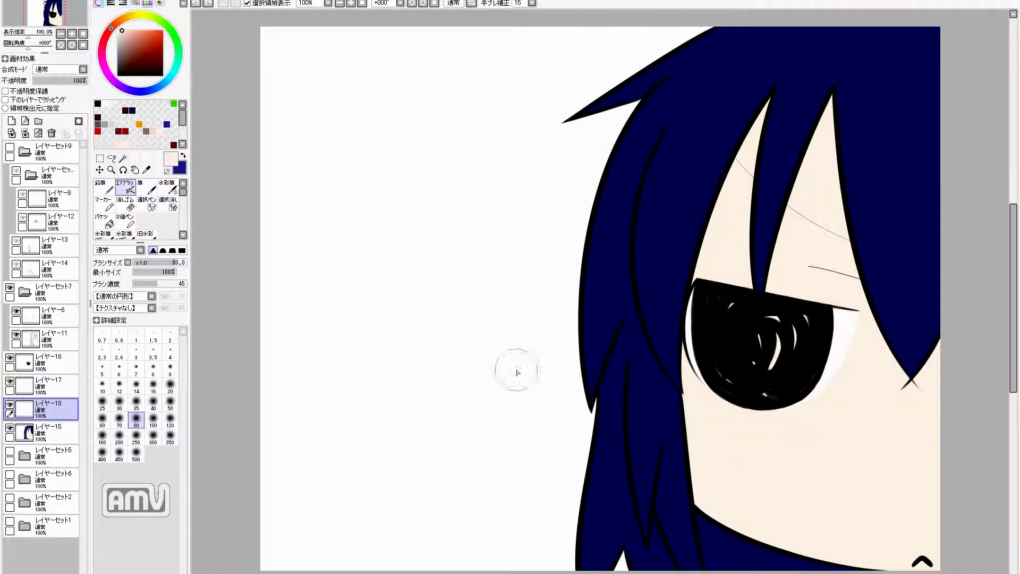
# Ink the large face's slanted eyebrow in black on レイヤー6 with the brush at size 9.
pyautogui.click(53, 313)
pyautogui.click(146, 187)
pyautogui.hotkey('ctrl', 'z')
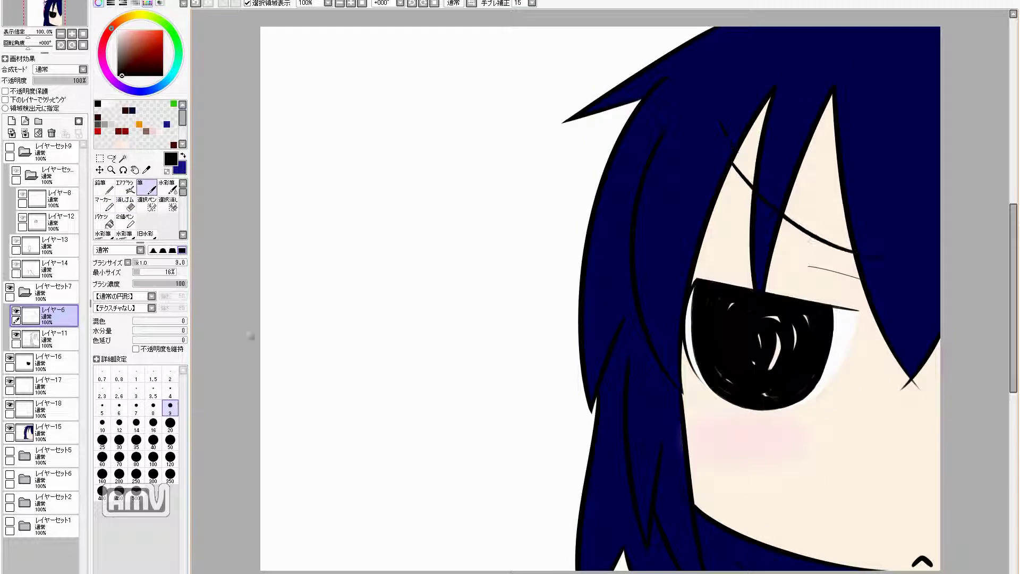
# Hide the large face after grouping its layers in レイヤーセット7, and fill the hand with skin colour on a new レイヤー19.
pyautogui.click(10, 147)
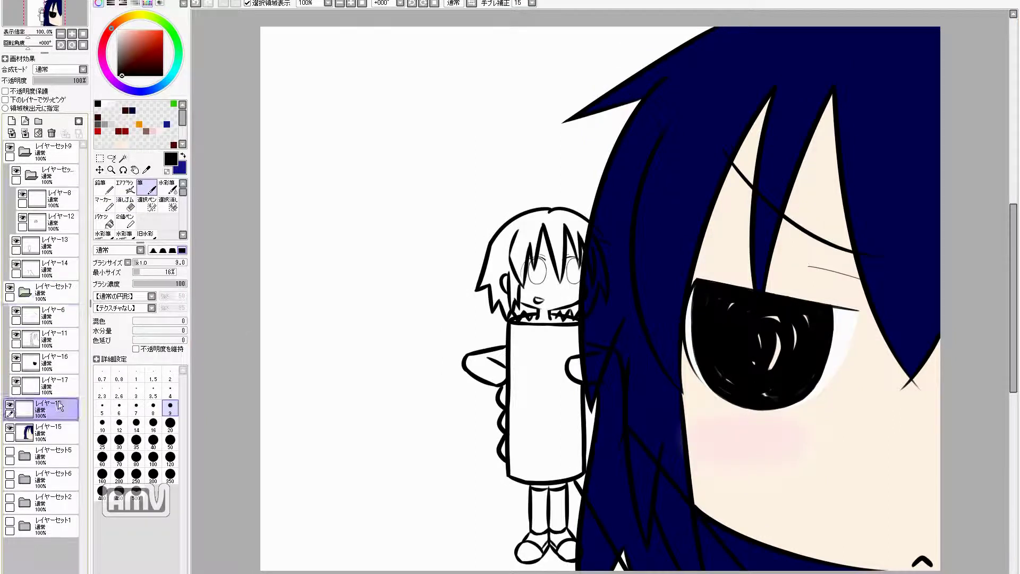
pyautogui.click(24, 291)
pyautogui.click(53, 269)
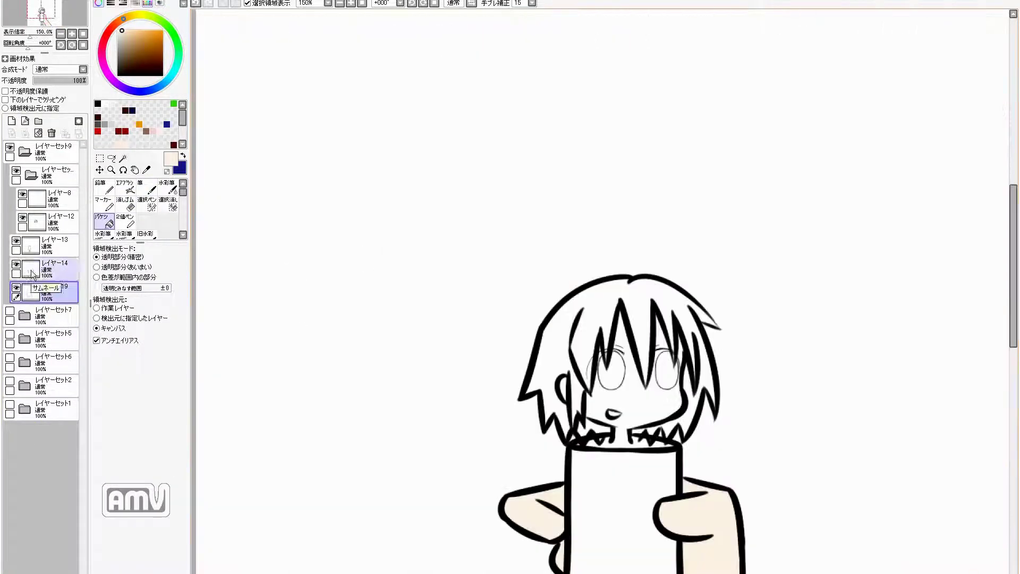
# Close the base of the figure's neck on レイヤー13 and colour the face skin tone, hair bright blue and mouth pink on レイヤー20.
pyautogui.hotkey('ctrl', 'shift', 'n')
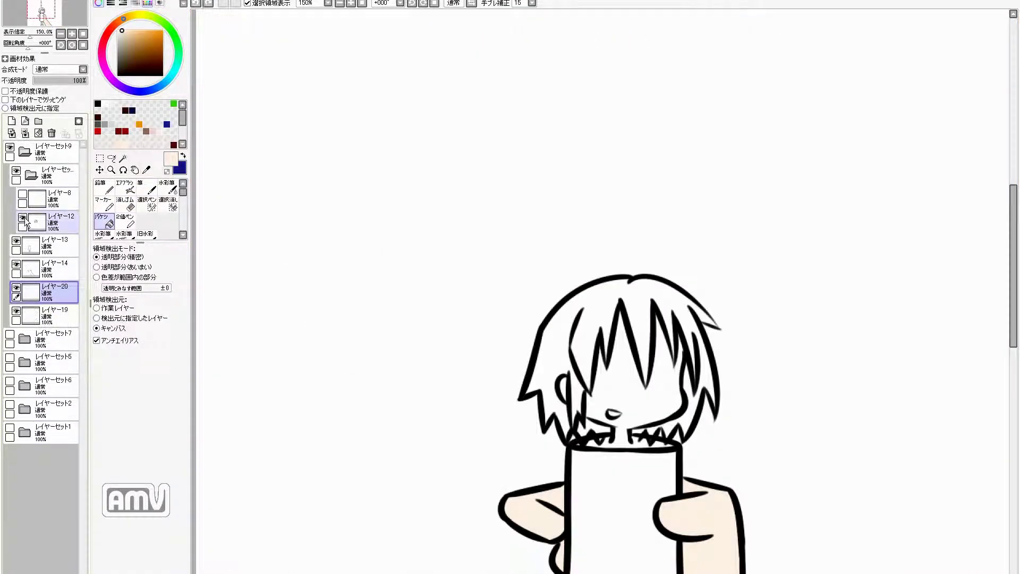
pyautogui.click(53, 245)
pyautogui.click(146, 187)
pyautogui.scroll(4, 638, 425)
pyautogui.moveTo(611, 435); pyautogui.dragTo(658, 439)
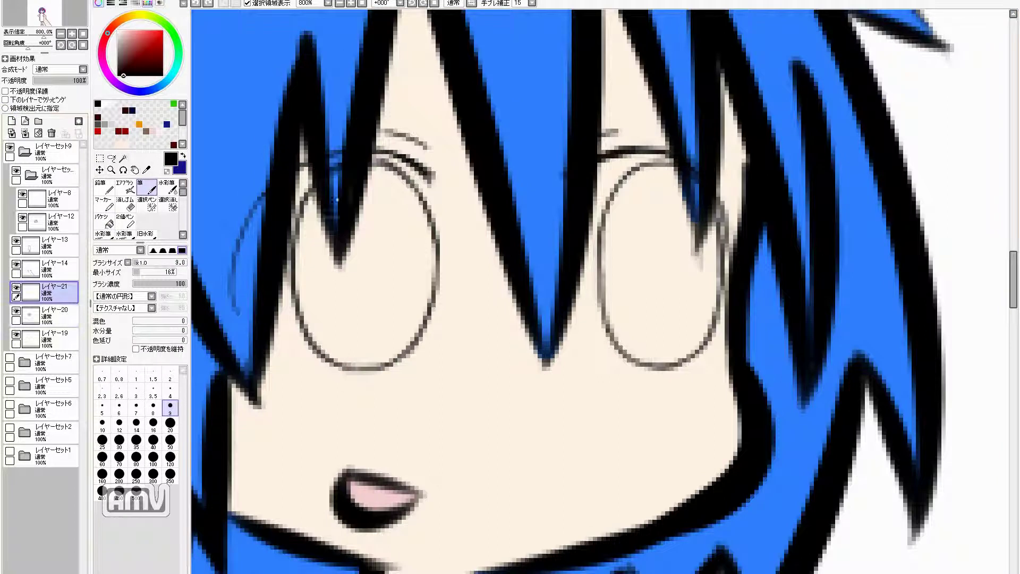
# Paint both of the small figure's eyes black on レイヤー21 at brush size 9, leaving small highlight gaps.
pyautogui.moveTo(333, 196)
pyautogui.mouseDown()
pyautogui.moveTo(306, 287)
pyautogui.moveTo(366, 367)
pyautogui.mouseUp()
pyautogui.press('h')
pyautogui.moveTo(824, 165); pyautogui.dragTo(808, 346)
pyautogui.moveTo(836, 201)
pyautogui.mouseDown()
pyautogui.moveTo(814, 319)
pyautogui.moveTo(850, 297)
pyautogui.mouseUp()
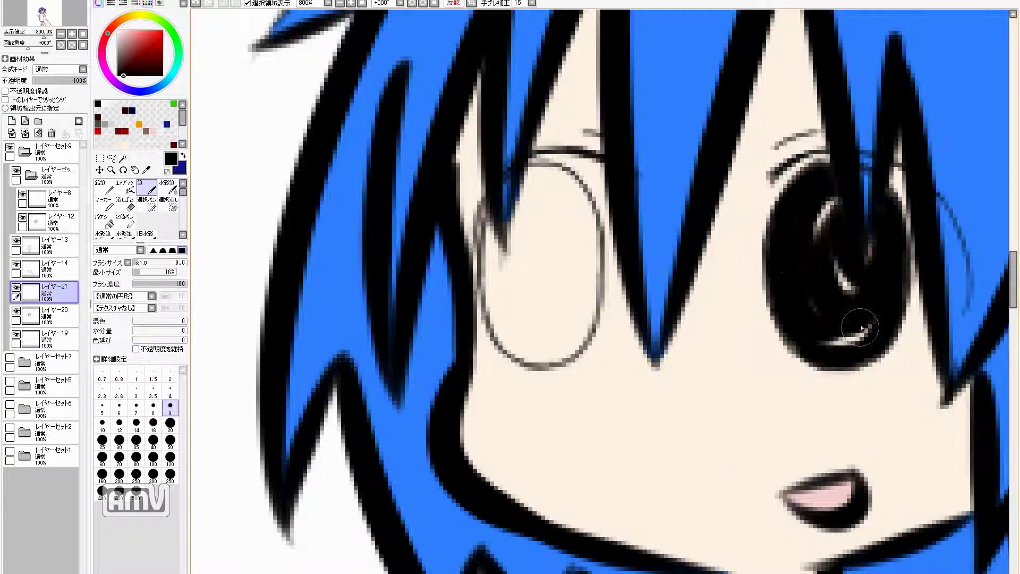
pyautogui.press('h')
pyautogui.moveTo(481, 231)
pyautogui.mouseDown()
pyautogui.moveTo(515, 396)
pyautogui.moveTo(468, 224)
pyautogui.moveTo(478, 361)
pyautogui.mouseUp()
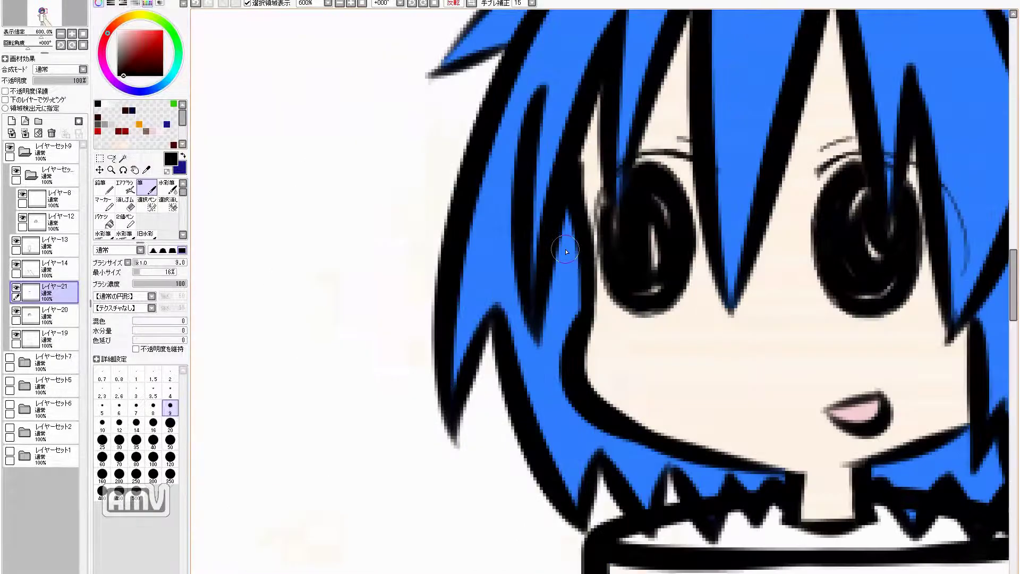
# Paint the whites of the small figure's eyes on a new レイヤー22 with the brush at size 4.
pyautogui.hotkey('ctrl', 'shift', 'n')
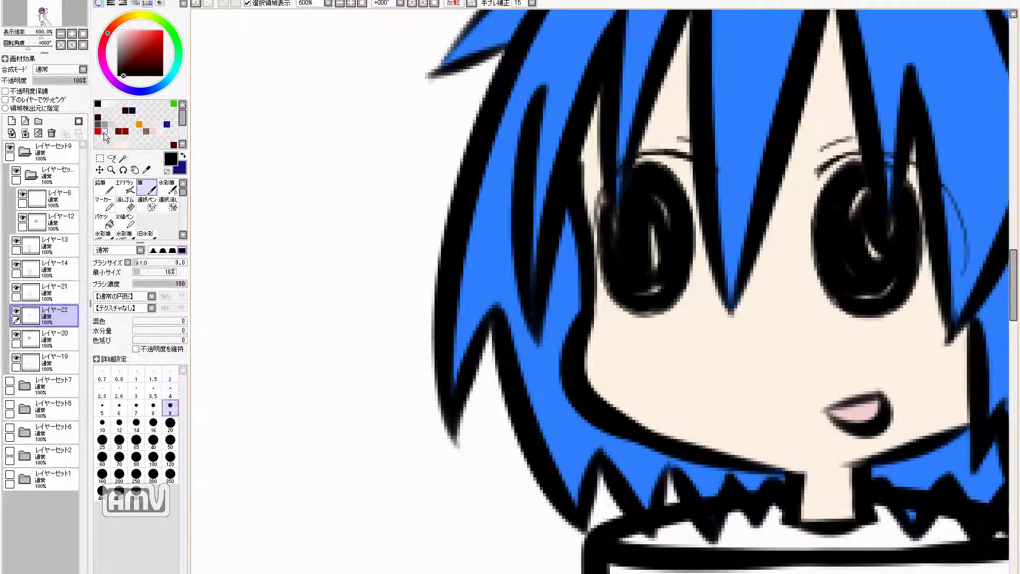
pyautogui.press('[')
pyautogui.press('[')
pyautogui.press('[')
pyautogui.press('[')
pyautogui.press('[')
pyautogui.press('-')
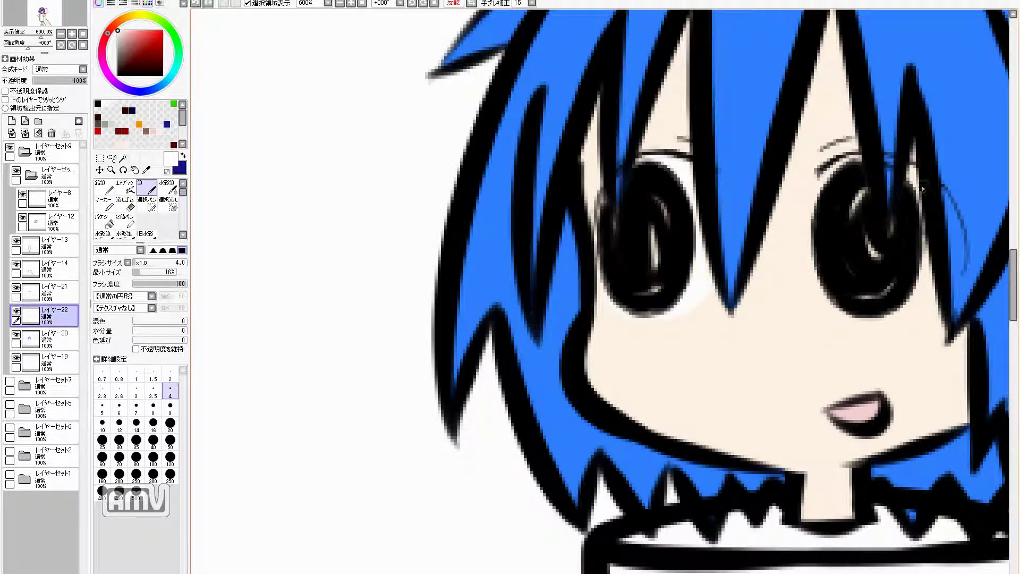
pyautogui.press('e')
pyautogui.keyDown('ctrl'); pyautogui.keyDown('shift'); pyautogui.click(889, 182); pyautogui.keyUp('shift'); pyautogui.keyUp('ctrl')
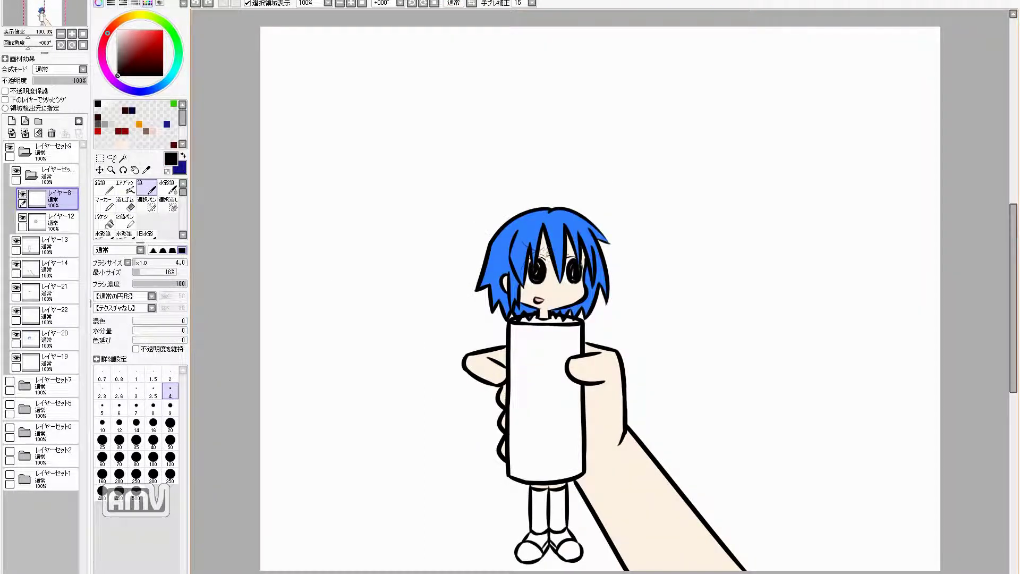
# Fill both of the small figure's socks with the bright blue hair colour on レイヤー20.
pyautogui.keyDown('alt'); pyautogui.click(537, 246); pyautogui.keyUp('alt')
pyautogui.keyDown('ctrl'); pyautogui.keyDown('shift'); pyautogui.click(540, 505); pyautogui.keyUp('shift'); pyautogui.keyUp('ctrl')
pyautogui.click(540, 505)
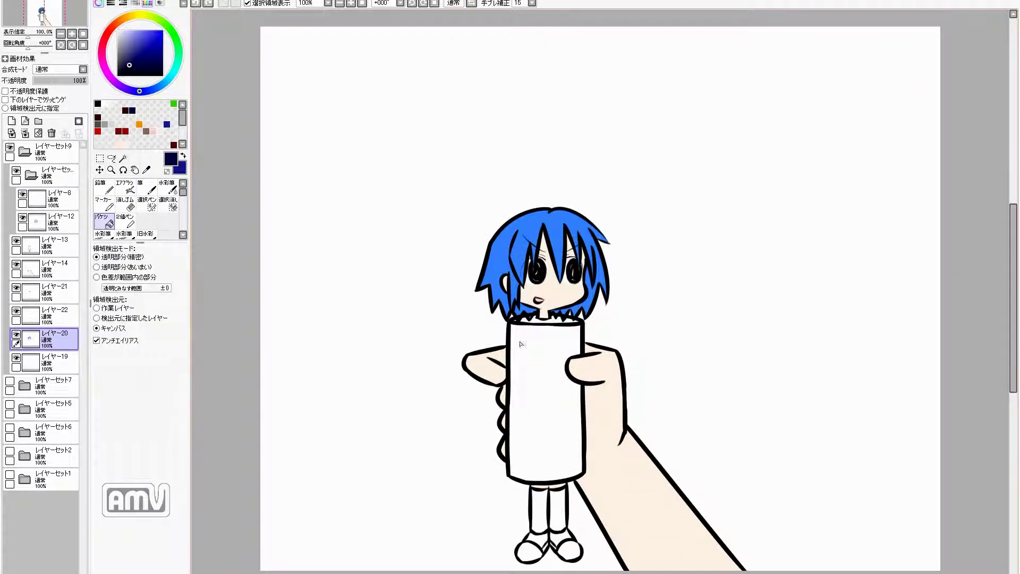
pyautogui.scroll(4, 539, 412)
# Ink the cuff details of the figure's shoes in black on レイヤー13 at brush size 9, erasing the overshoot.
pyautogui.press(']')
pyautogui.press(']')
pyautogui.press(']')
pyautogui.press(']')
pyautogui.press(']')
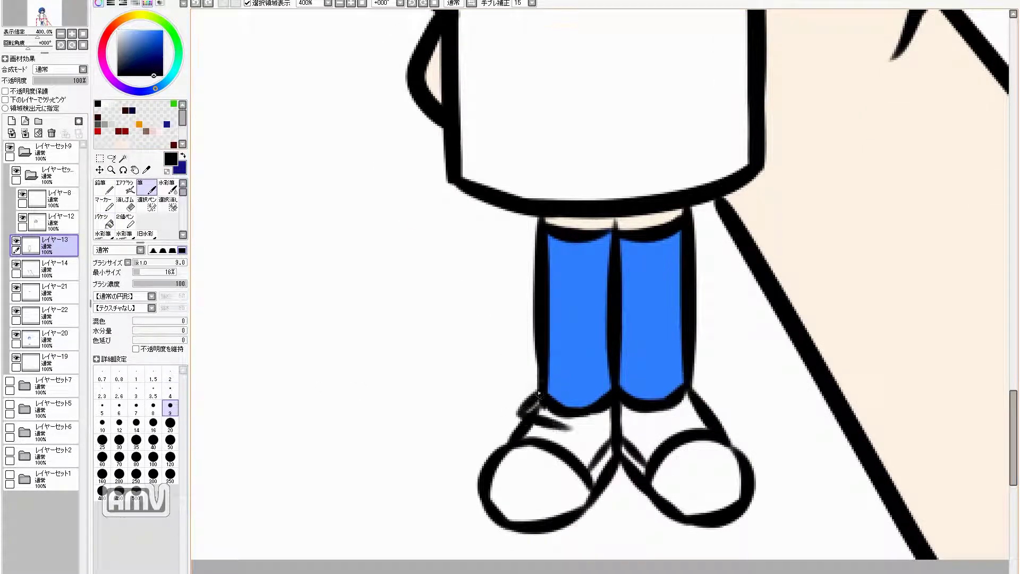
pyautogui.press('e')
pyautogui.moveTo(545, 406); pyautogui.dragTo(563, 411)
# Colour the figure's shoes bright blue, leaving the cuffs and toe caps white.
pyautogui.keyDown('alt'); pyautogui.click(654, 319); pyautogui.keyUp('alt')
pyautogui.keyDown('ctrl'); pyautogui.keyDown('shift'); pyautogui.click(653, 409); pyautogui.keyUp('shift'); pyautogui.keyUp('ctrl')
pyautogui.press('b')
pyautogui.click(590, 441)
pyautogui.click(640, 425)
# Fill the figure's cylinder body with light grey on レイヤー20.
pyautogui.scroll(-4, 701, 423)
pyautogui.click(105, 103)
pyautogui.click(582, 327)
pyautogui.scroll(6, 634, 270)
pyautogui.scroll(-2, 635, 270)
pyautogui.scroll(-4, 635, 270)
# Airbrush soft pink blush on the figure's cheeks on a new レイヤー23 at brush size 20.
pyautogui.click(53, 292)
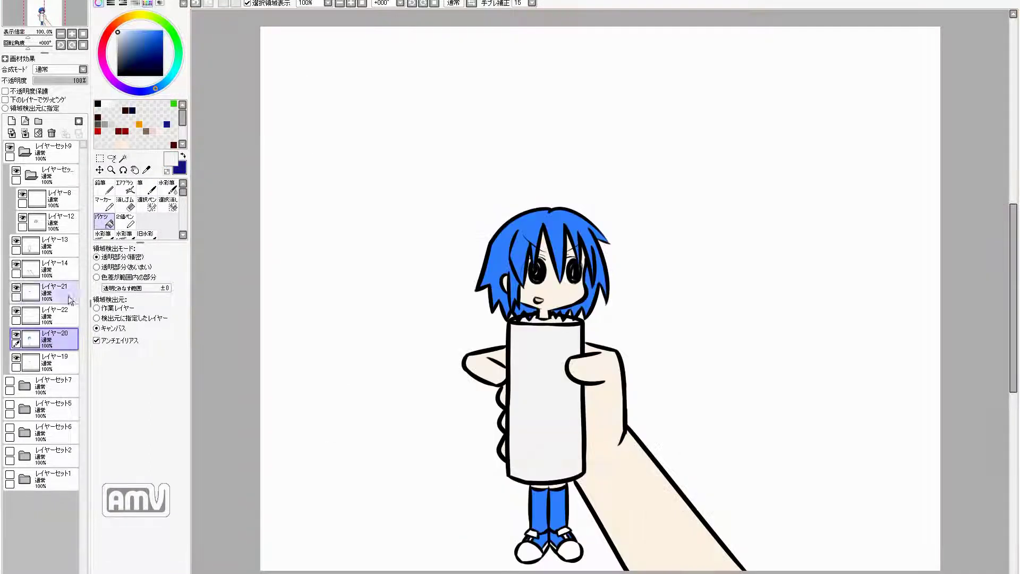
pyautogui.click(11, 121)
pyautogui.click(147, 187)
pyautogui.scroll(5, 564, 262)
pyautogui.keyDown('alt'); pyautogui.click(563, 262); pyautogui.keyUp('alt')
pyautogui.keyDown('alt'); pyautogui.click(622, 249); pyautogui.keyUp('alt')
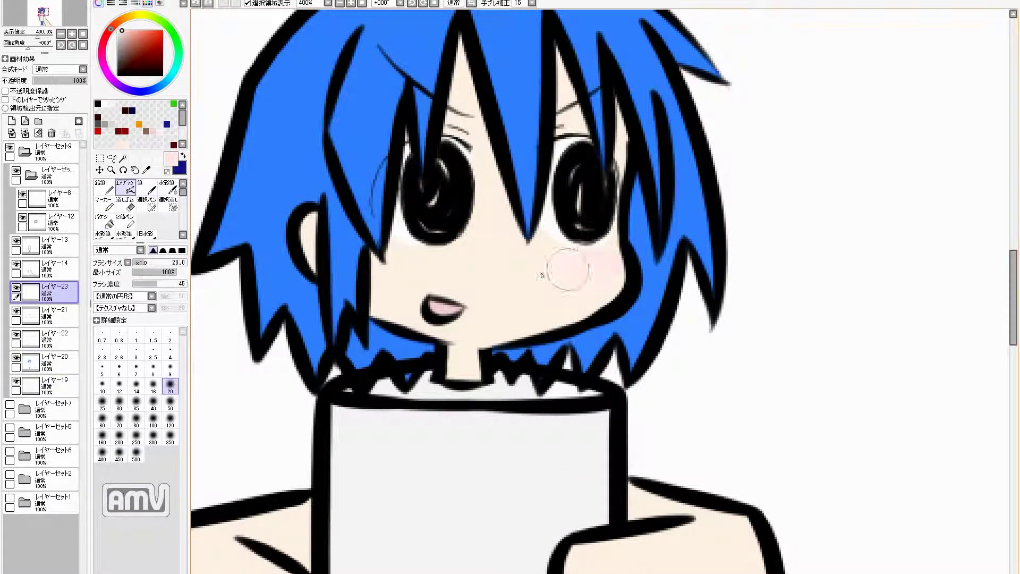
# Letter "eneloop" in bright blue along the cylinder body with the brush at size 20, undoing the misplaced stroke.
pyautogui.scroll(-4, 437, 342)
pyautogui.moveTo(438, 342)
pyautogui.mouseDown()
pyautogui.moveTo(399, 340)
pyautogui.moveTo(428, 351)
pyautogui.mouseUp()
pyautogui.scroll(4, 408, 311)
pyautogui.moveTo(444, 297); pyautogui.dragTo(492, 357)
pyautogui.moveTo(505, 325); pyautogui.dragTo(558, 353)
pyautogui.moveTo(591, 245); pyautogui.dragTo(599, 373)
pyautogui.moveTo(637, 297); pyautogui.dragTo(635, 301)
pyautogui.moveTo(691, 297); pyautogui.dragTo(688, 300)
pyautogui.moveTo(744, 282); pyautogui.dragTo(753, 395)
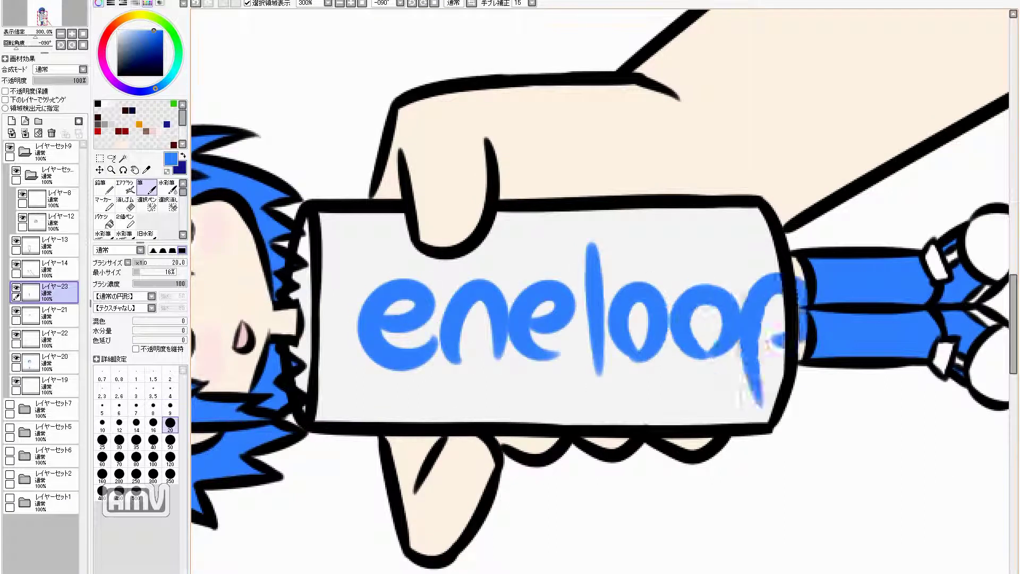
pyautogui.hotkey('ctrl', 'z')
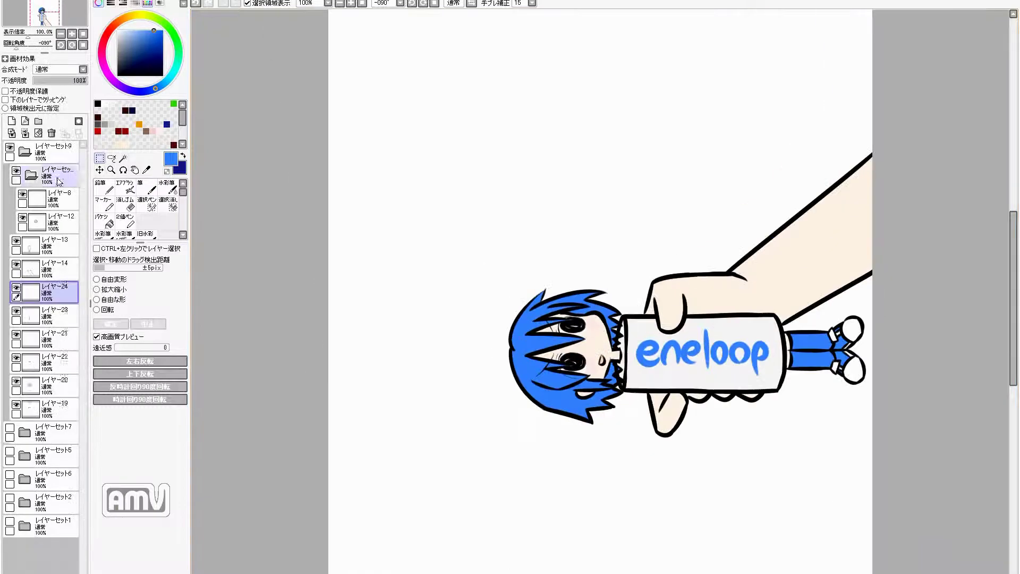
# Letter "Rechargeable Ni-MH Battery" with an ® mark in dark grey beside the eneloop logo on レイヤー25 at brush size 9.
pyautogui.click(170, 407)
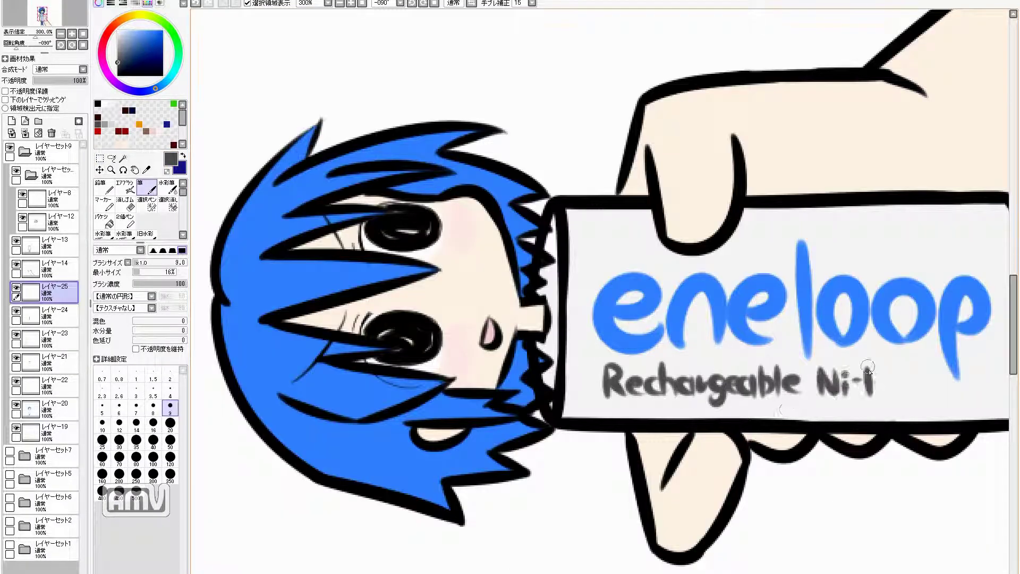
pyautogui.moveTo(852, 366); pyautogui.dragTo(915, 398)
pyautogui.moveTo(918, 377); pyautogui.dragTo(830, 394)
pyautogui.moveTo(906, 407); pyautogui.dragTo(892, 361)
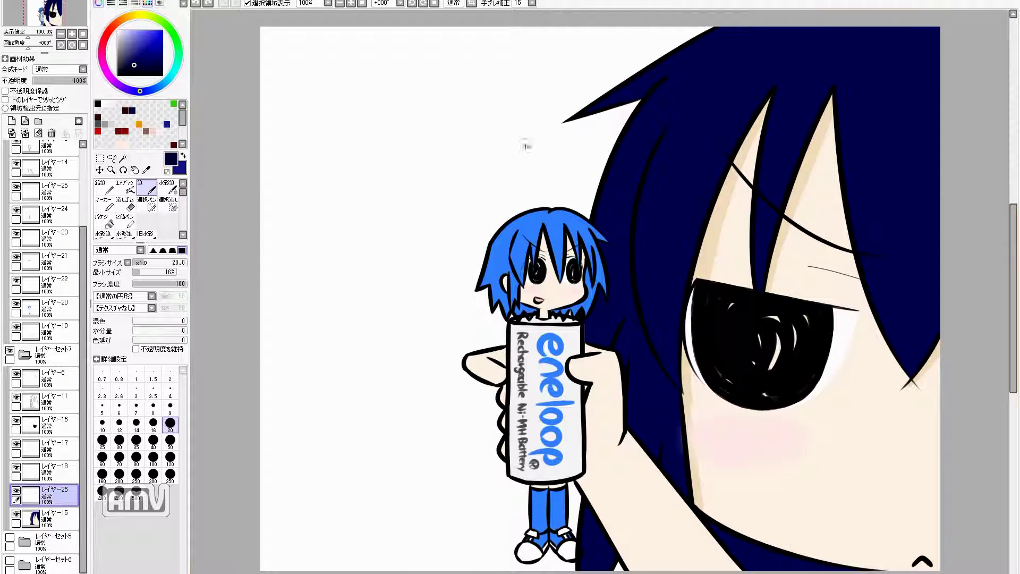
# Shade the large face's navy hair with a darker navy on レイヤー26, using the brush at size 20.
pyautogui.scroll(5, 676, 312)
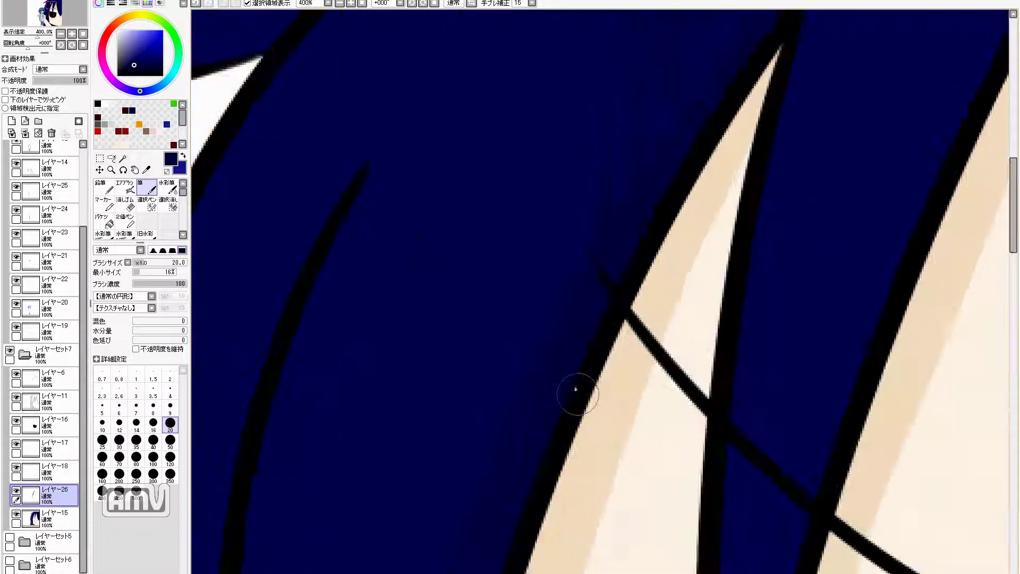
pyautogui.scroll(-10, 700, 259)
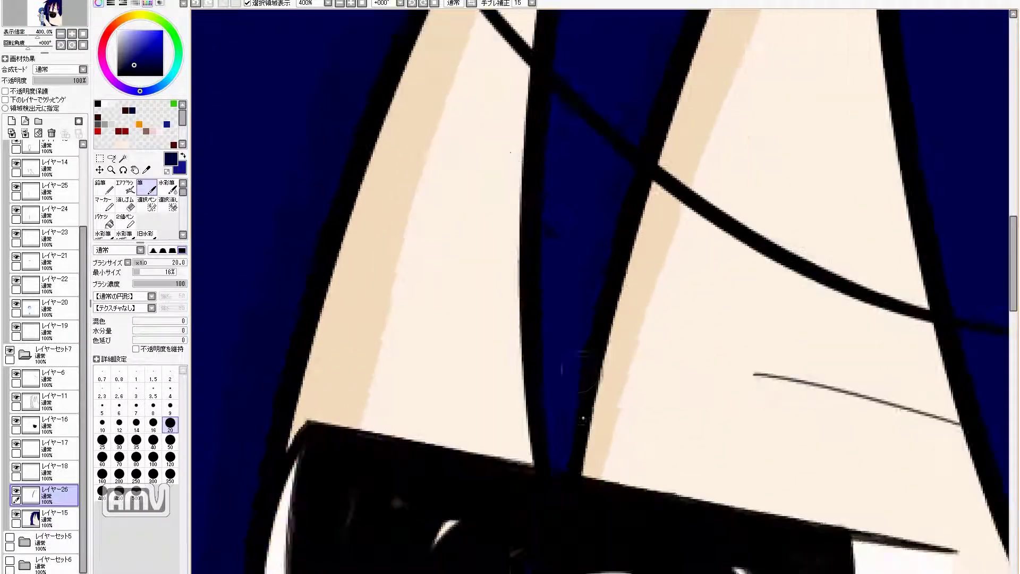
pyautogui.scroll(-5, 899, 299)
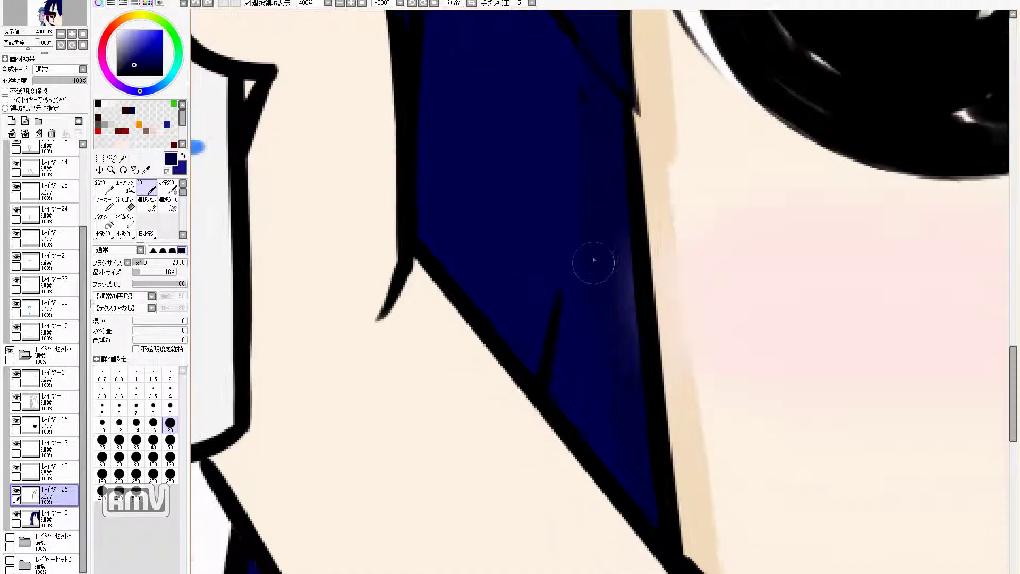
pyautogui.click(47, 478)
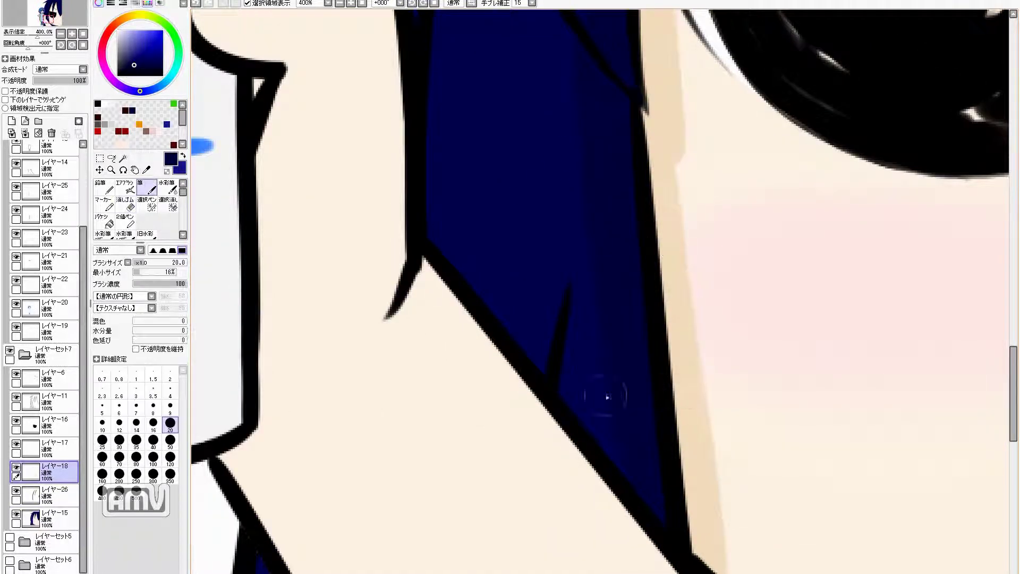
pyautogui.click(32, 495)
pyautogui.click(17, 492)
pyautogui.click(17, 491)
pyautogui.scroll(-5, 569, 440)
pyautogui.hscroll(3, 959, 424)
pyautogui.scroll(-4, 591, 400)
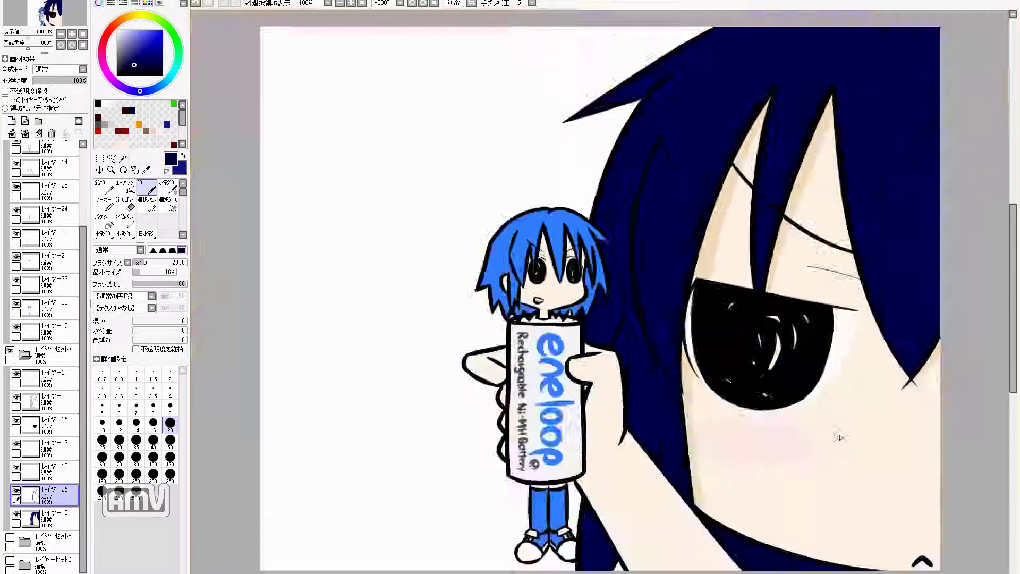
# Paint a curved pale lavender highlight band across the large face's hair on レイヤー17, keeping the skin areas clear.
pyautogui.keyDown('alt'); pyautogui.click(718, 94); pyautogui.keyUp('alt')
pyautogui.moveTo(580, 183); pyautogui.dragTo(941, 136)
pyautogui.moveTo(606, 255); pyautogui.dragTo(941, 154)
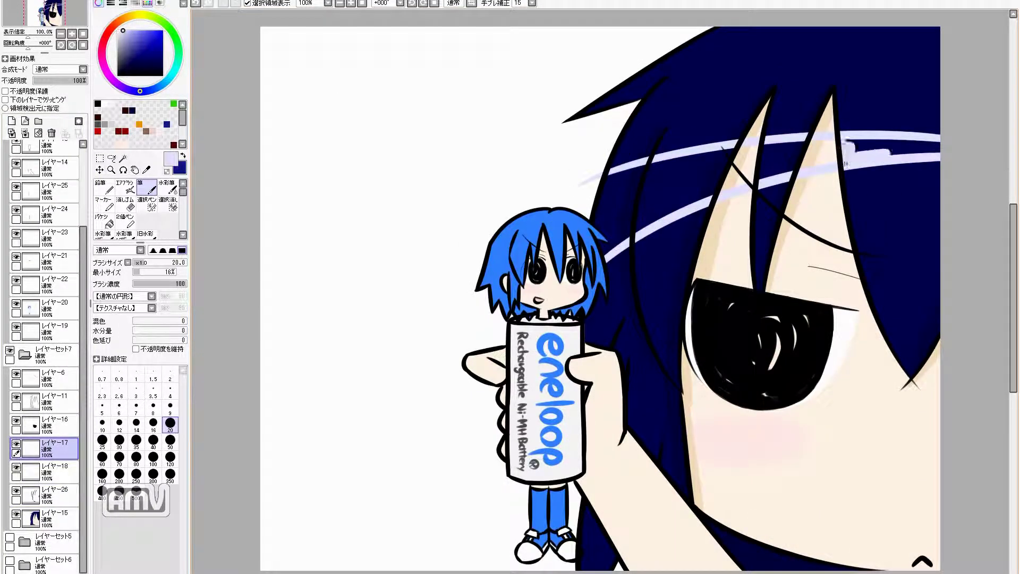
pyautogui.moveTo(718, 173)
pyautogui.mouseDown()
pyautogui.moveTo(617, 218)
pyautogui.moveTo(661, 172)
pyautogui.mouseUp()
pyautogui.press('e')
pyautogui.press('b')
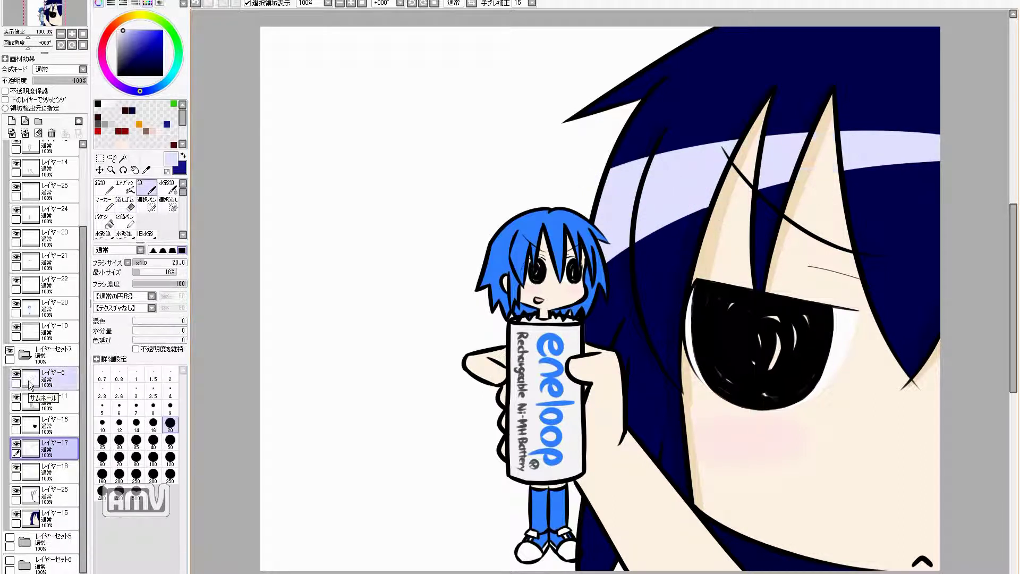
# Group the hand's layers and tilt the small figure together with the hand slightly clockwise.
pyautogui.click(25, 355)
pyautogui.click(58, 326)
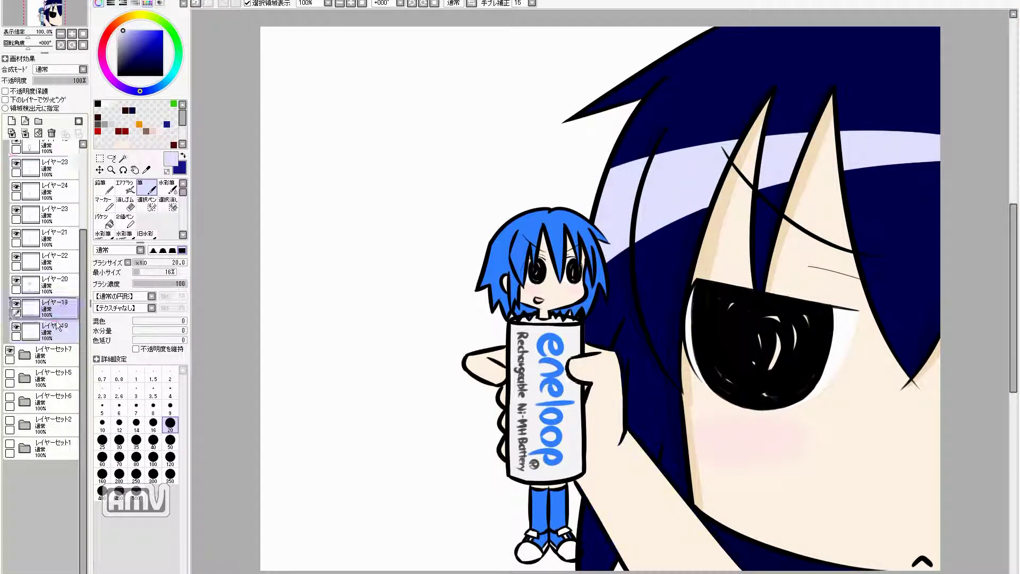
pyautogui.hotkey('ctrl', 't')
pyautogui.moveTo(436, 526); pyautogui.dragTo(583, 539)
pyautogui.press('Return')
# Extend the dark navy hair shading on レイヤー26 around the tilted figure and over the fringe at the canvas edge.
pyautogui.click(32, 487)
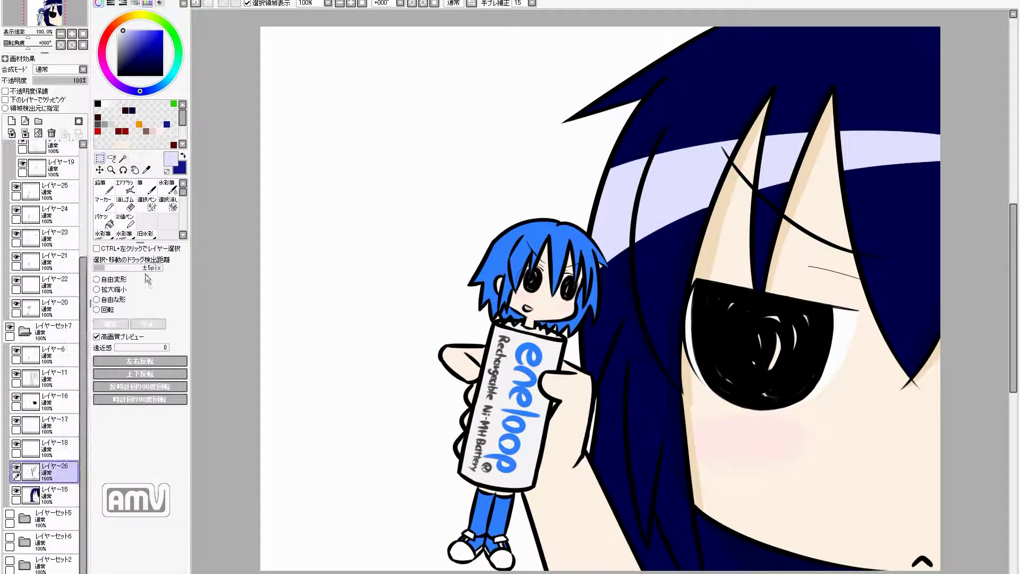
pyautogui.scroll(4, 499, 260)
pyautogui.press('b')
pyautogui.keyDown('alt'); pyautogui.click(499, 260); pyautogui.keyUp('alt')
pyautogui.scroll(-4, 350, 376)
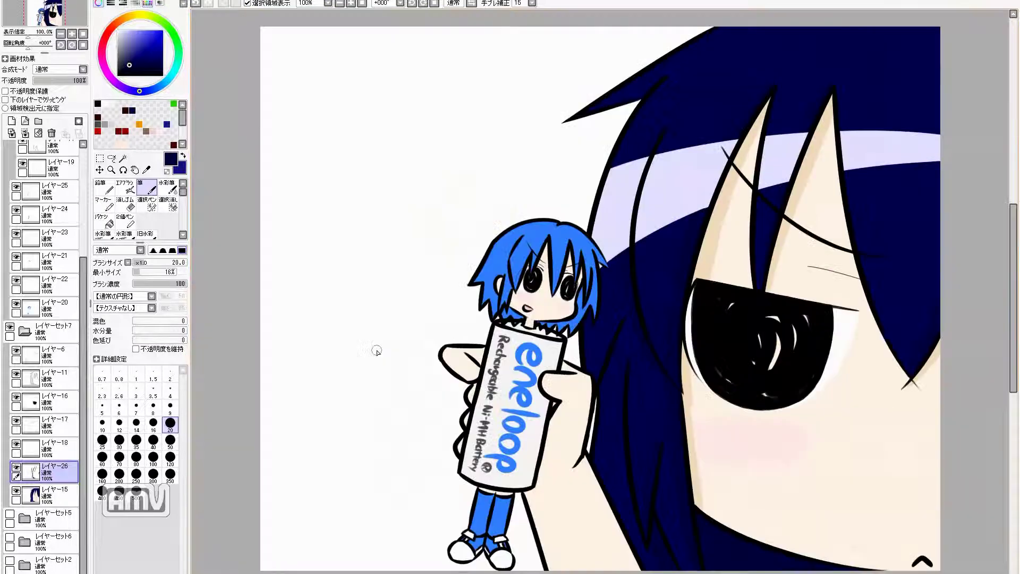
pyautogui.scroll(4, 376, 349)
pyautogui.scroll(-4, 584, 131)
pyautogui.scroll(4, 813, 351)
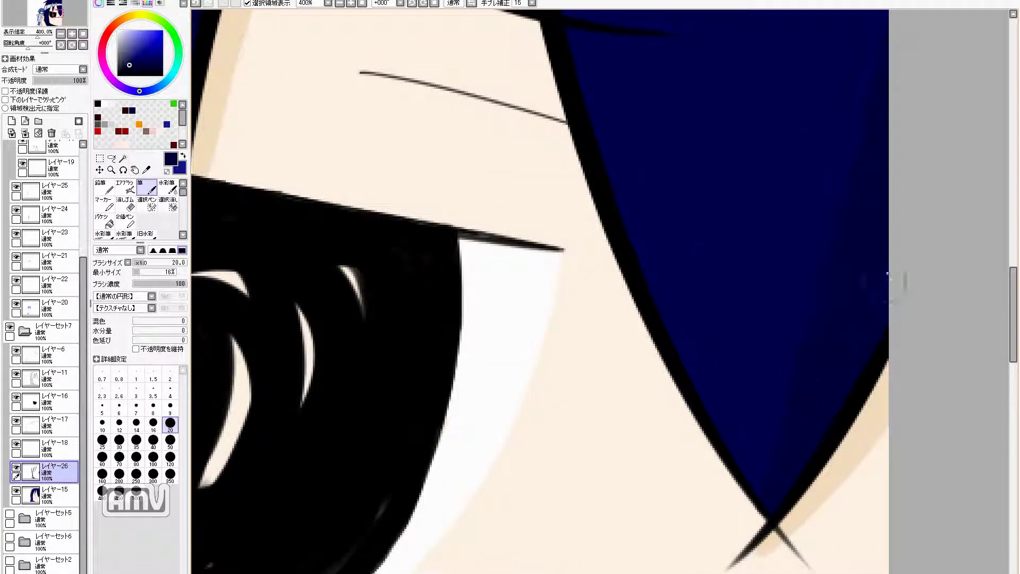
pyautogui.scroll(-4, 809, 404)
# Paint pale blue highlights on the small figure's hair on a new レイヤー27 with the brush at size 9.
pyautogui.click(48, 189)
pyautogui.click(11, 120)
pyautogui.moveTo(130, 65); pyautogui.dragTo(130, 22)
pyautogui.scroll(3, 571, 301)
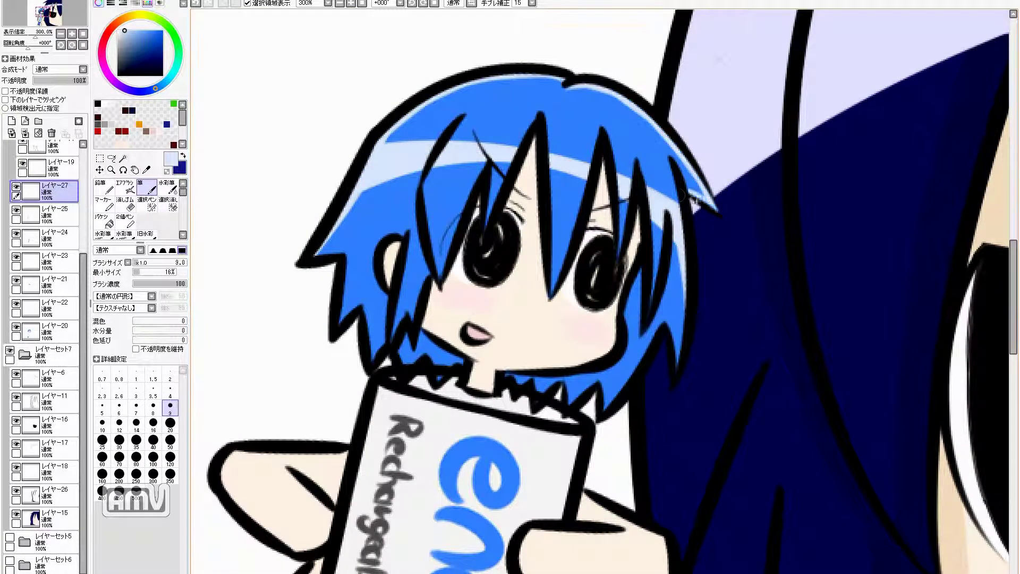
# Shade the small figure's hair around the face and between the strands with darker blue on a new レイヤー28.
pyautogui.scroll(5, 86, 249)
pyautogui.hotkey('ctrl', 'shift', 'n')
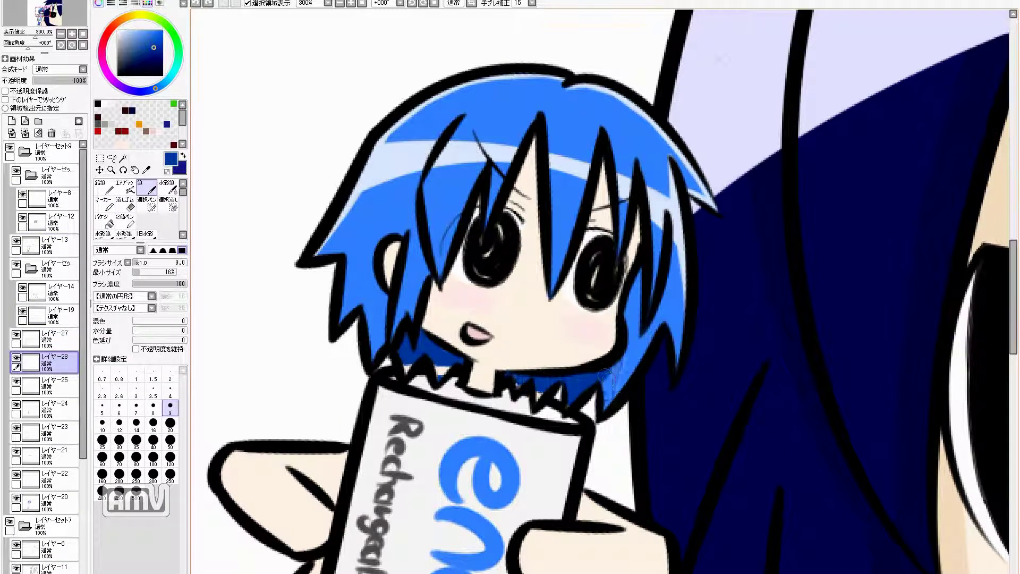
pyautogui.scroll(-1, 606, 374)
pyautogui.scroll(1, 434, 275)
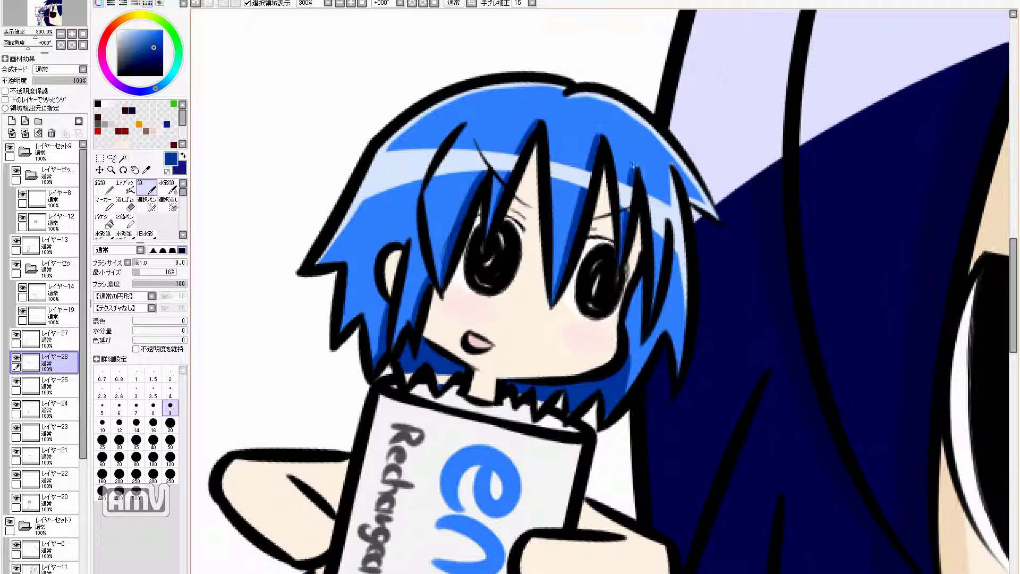
pyautogui.click(53, 499)
pyautogui.click(17, 499)
pyautogui.click(17, 500)
pyautogui.scroll(2, 53, 319)
pyautogui.click(53, 426)
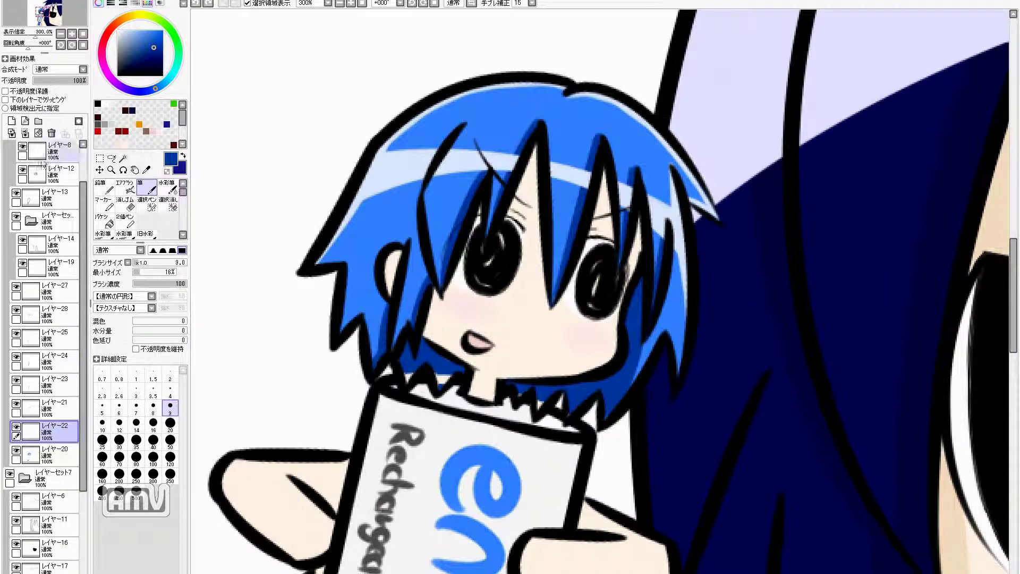
pyautogui.click(53, 292)
pyautogui.scroll(2, 54, 239)
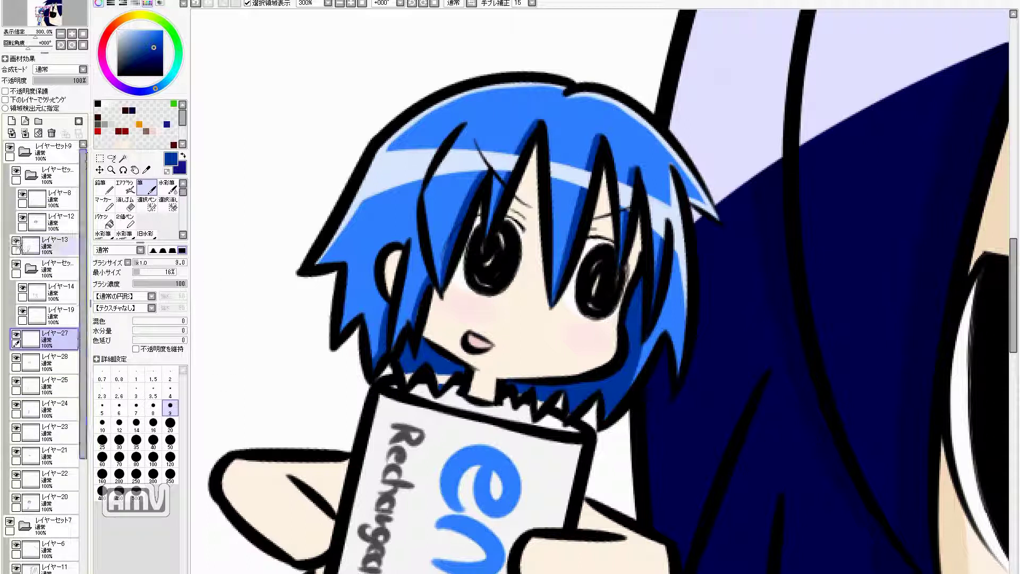
pyautogui.click(54, 361)
pyautogui.press('Home')
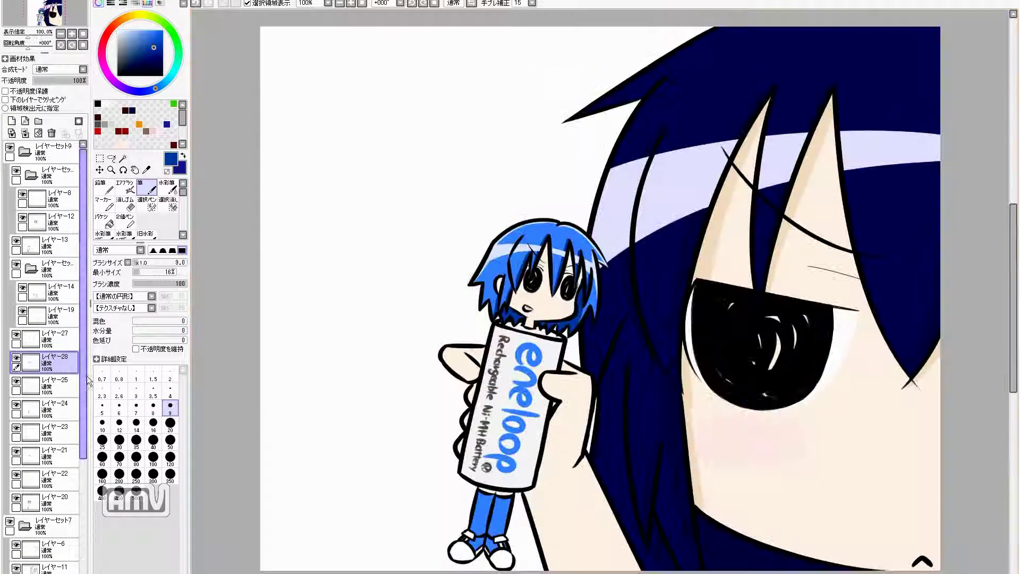